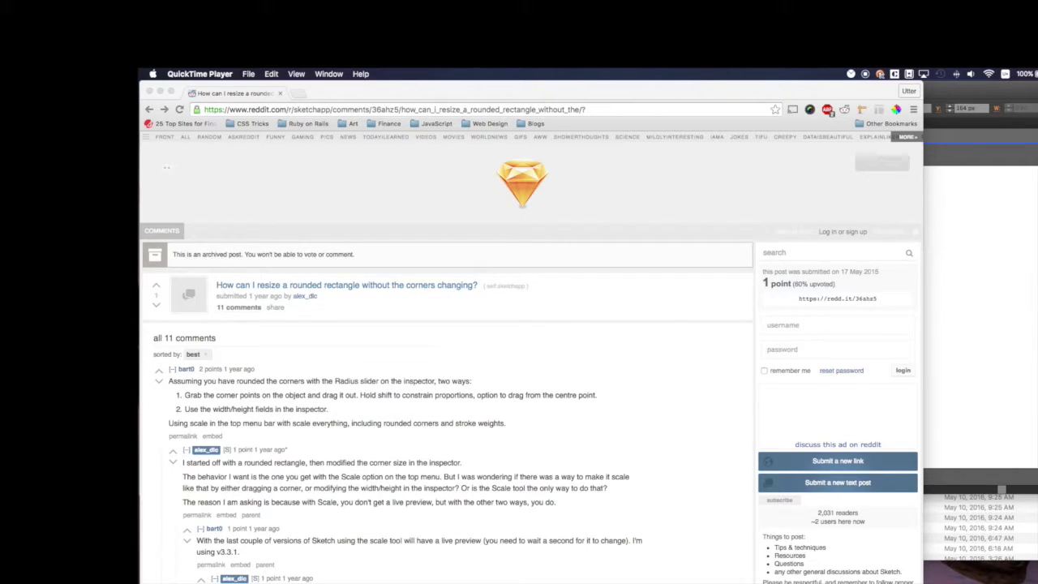
- Delete the old combined shape and draw a 192×192 square with corner radius 26
{"action": "key", "text": "super+Tab"}
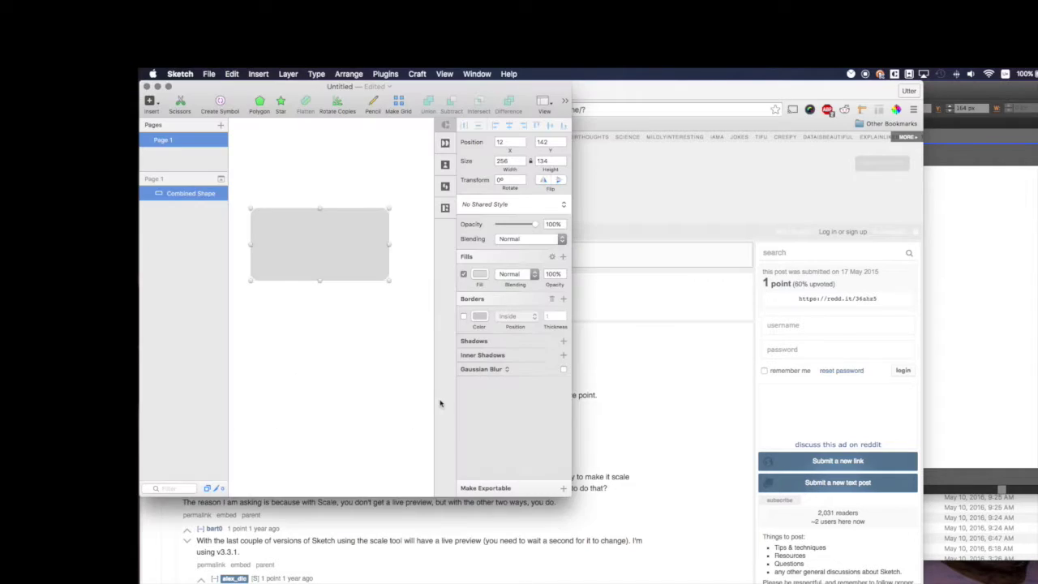
{"action": "key", "text": "Delete"}
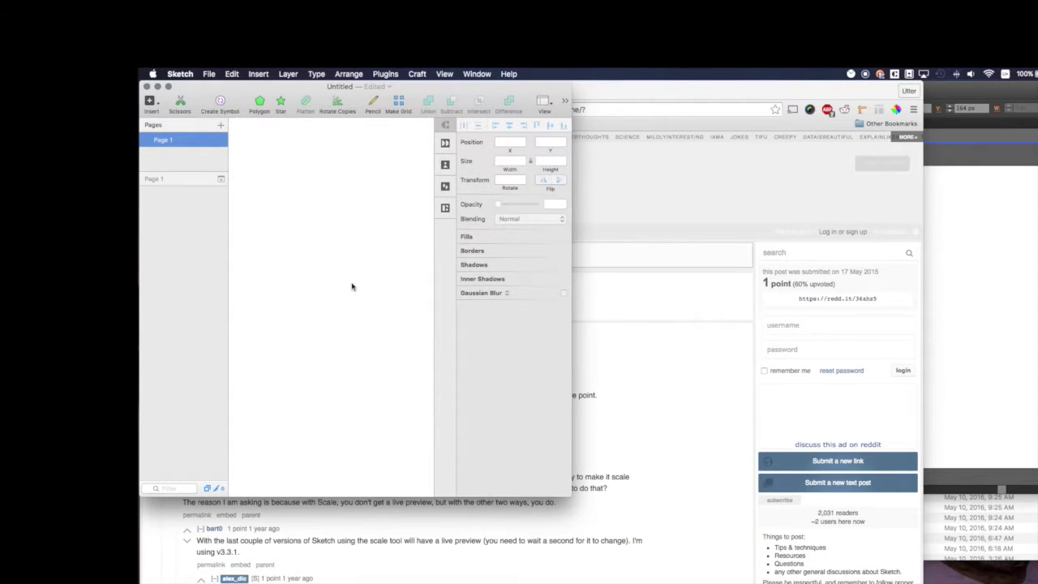
{"action": "key", "text": "r"}
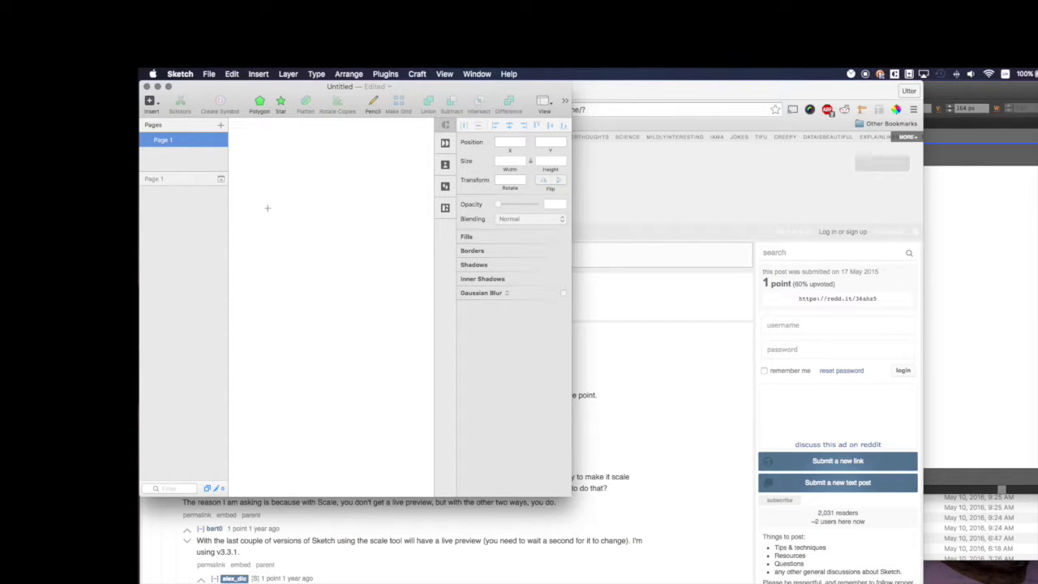
{"action": "left_click_drag", "start_coordinate": [267, 208], "coordinate": [372, 311]}
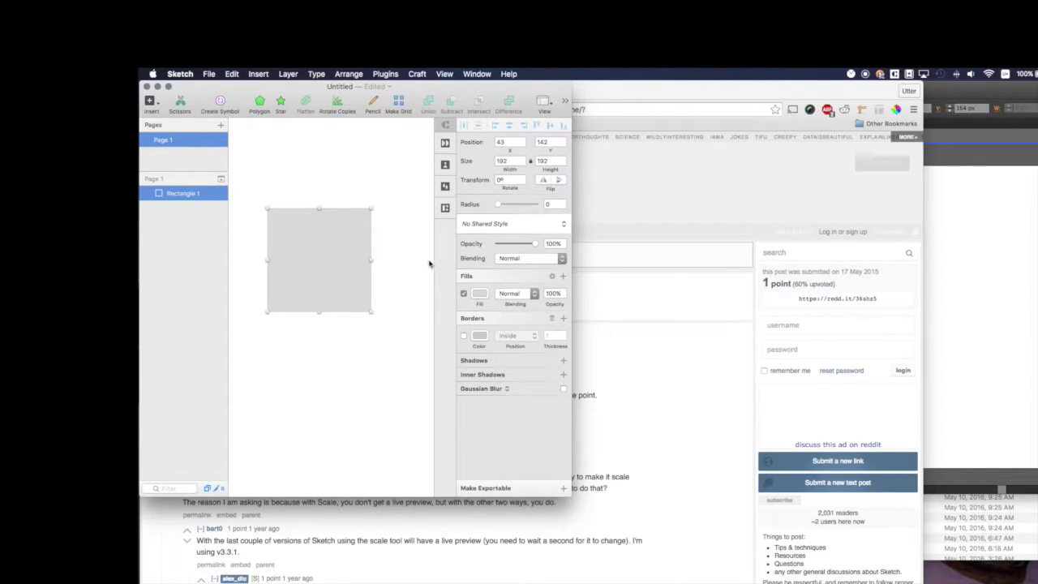
{"action": "left_click_drag", "start_coordinate": [499, 207], "coordinate": [512, 208]}
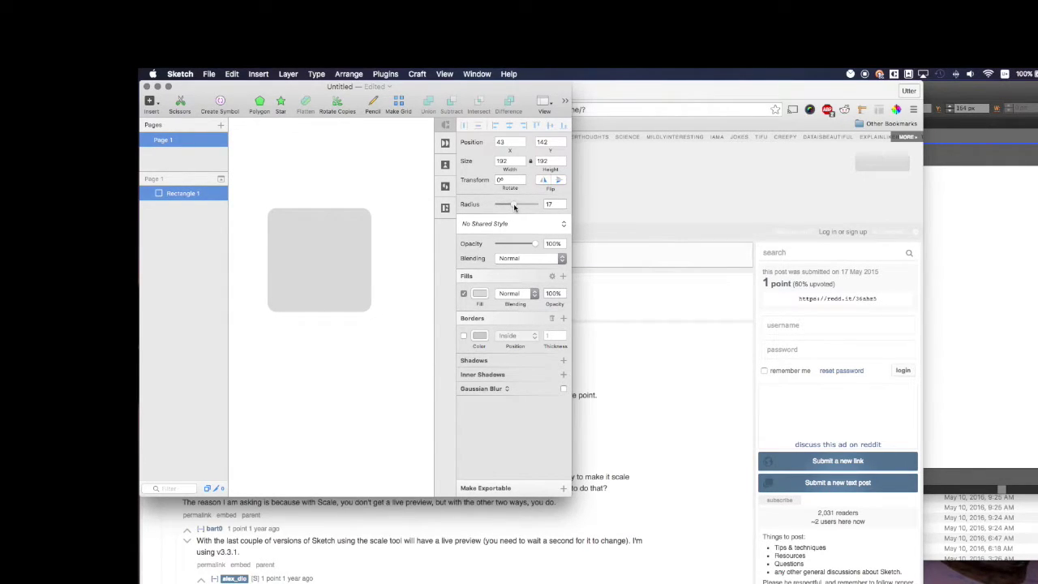
{"action": "left_click_drag", "start_coordinate": [513, 204], "coordinate": [519, 204]}
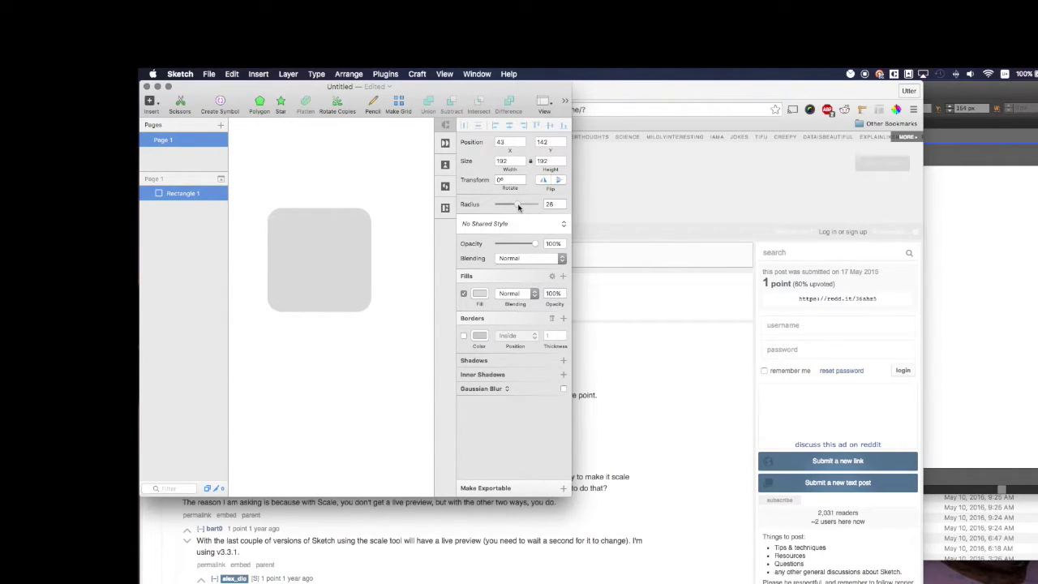
- Test-shrink the rounded square from its corner, then undo back to 192×192
{"action": "left_click", "coordinate": [347, 290]}
{"action": "left_click_drag", "start_coordinate": [369, 311], "coordinate": [301, 242]}
{"action": "left_click", "coordinate": [292, 247]}
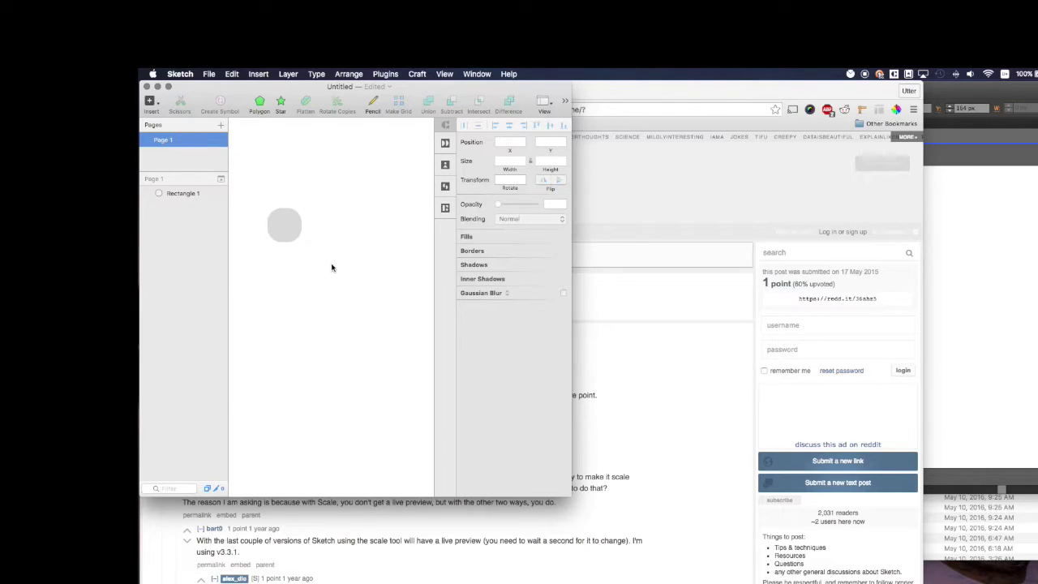
{"action": "key", "text": "super+z"}
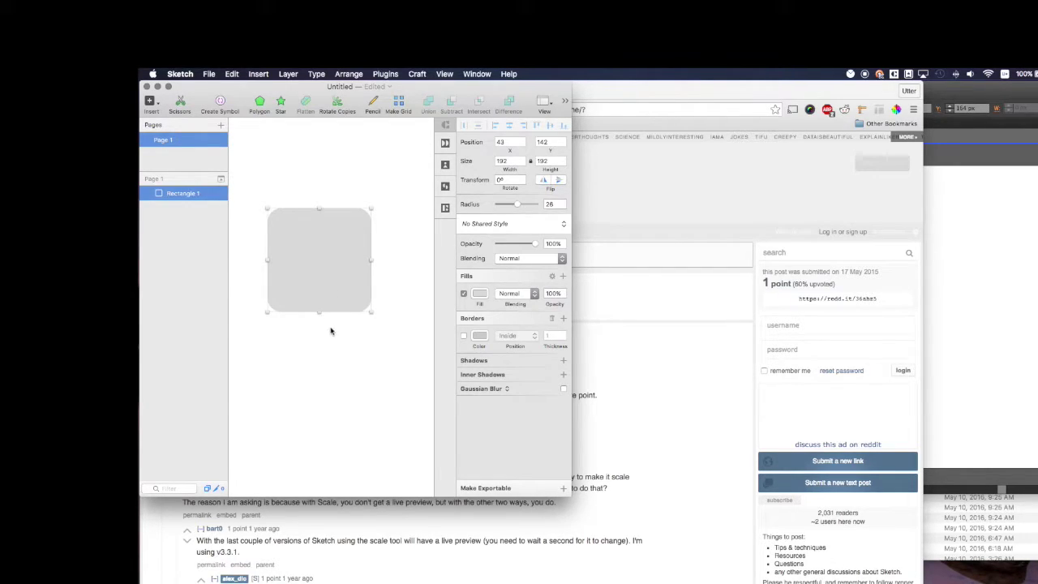
- Open the orange icon screenshot linked in the Reddit comments and copy the image
{"action": "left_click", "coordinate": [615, 360]}
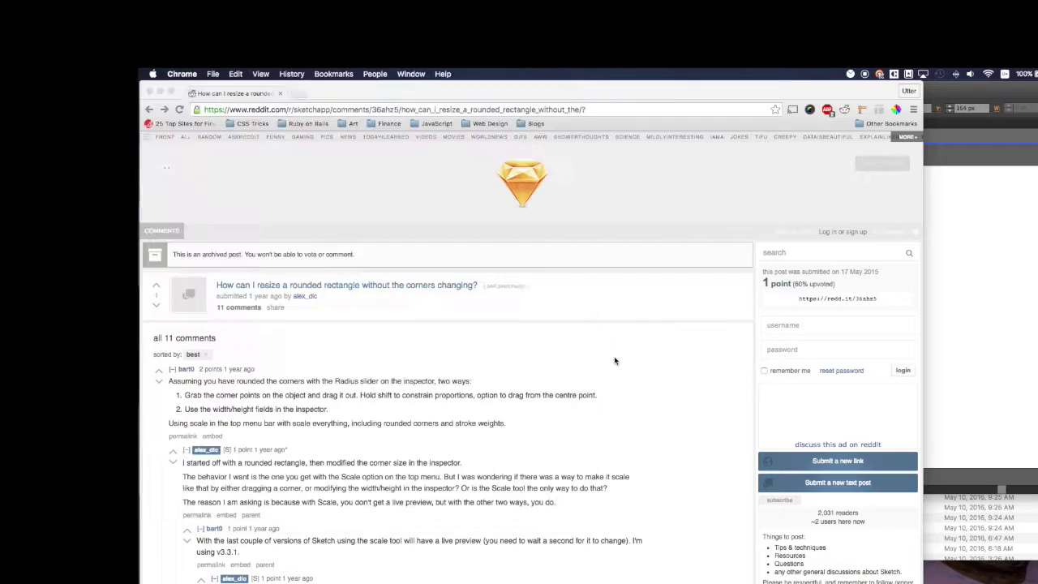
{"action": "scroll", "coordinate": [568, 390], "scroll_direction": "down", "scroll_amount": 3}
{"action": "scroll", "coordinate": [528, 414], "scroll_direction": "down", "scroll_amount": 3}
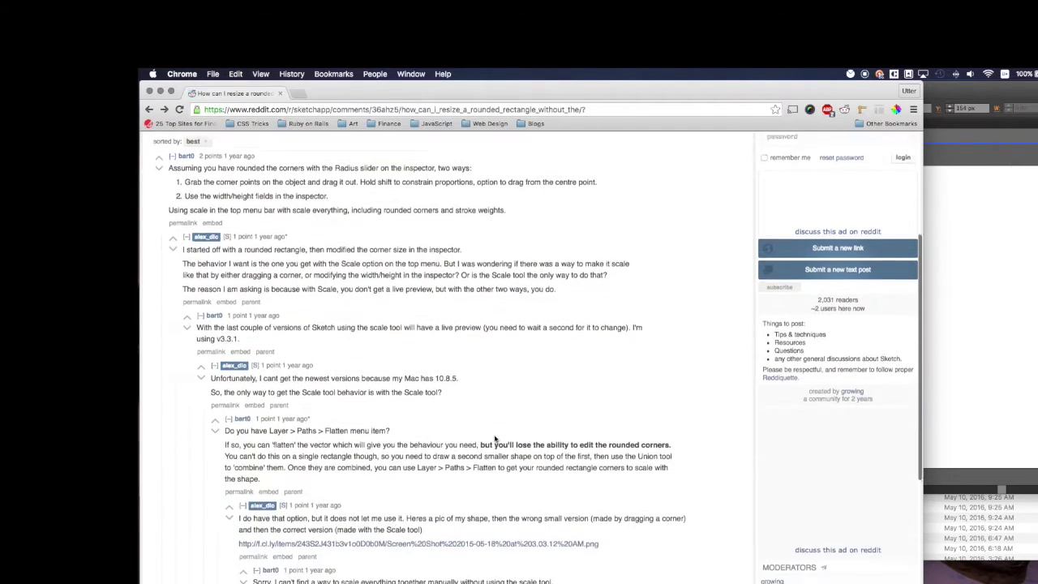
{"action": "scroll", "coordinate": [491, 438], "scroll_direction": "down", "scroll_amount": 3}
{"action": "scroll", "coordinate": [492, 438], "scroll_direction": "down", "scroll_amount": 3}
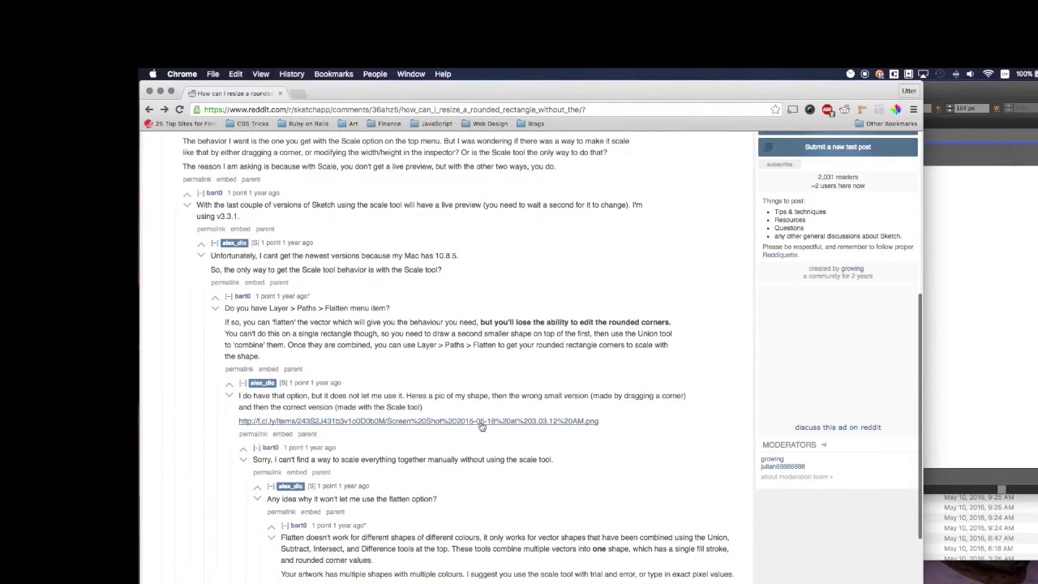
{"action": "left_click", "coordinate": [483, 421]}
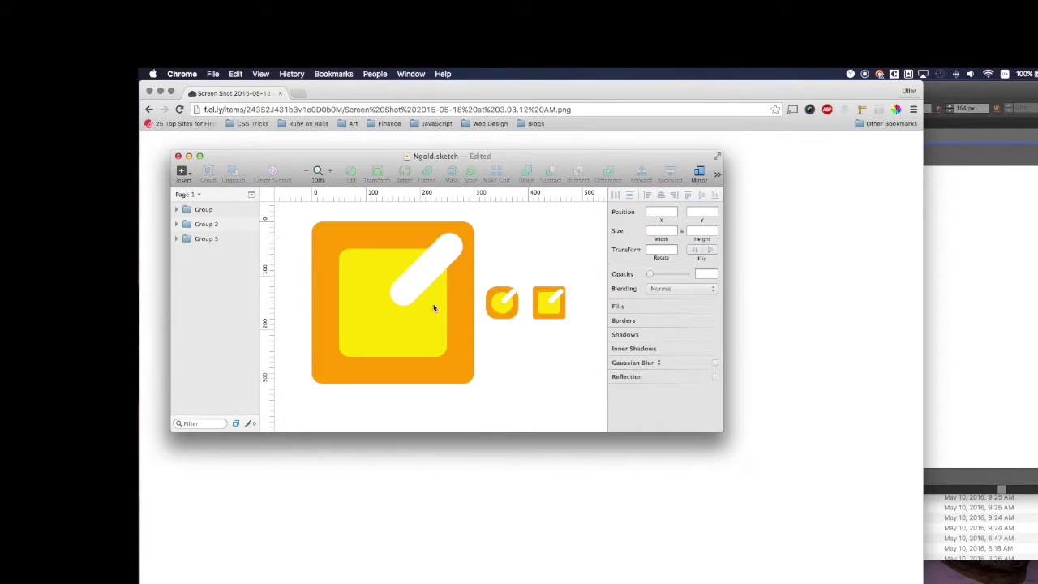
{"action": "right_click", "coordinate": [389, 321]}
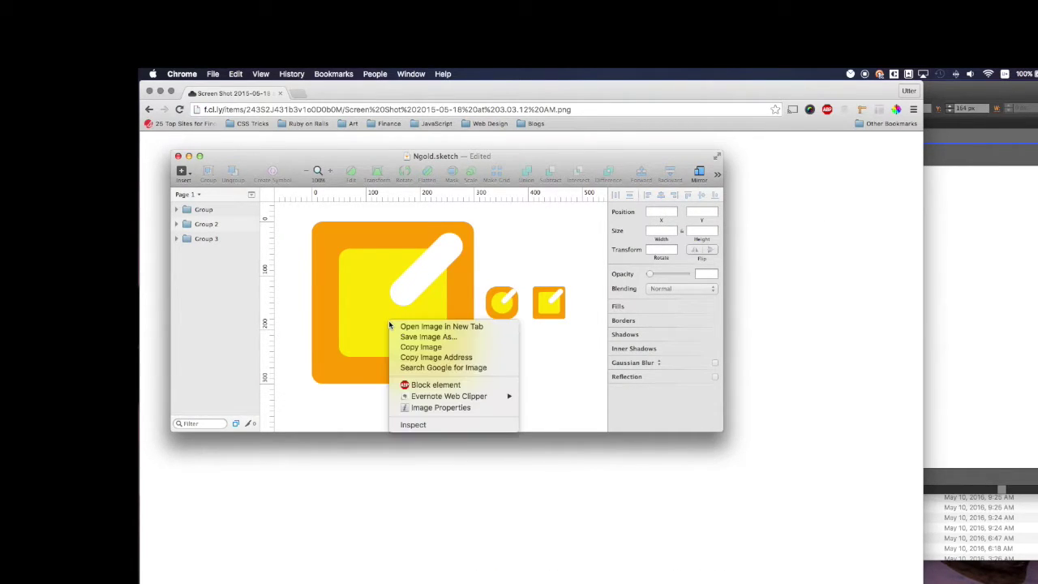
{"action": "left_click", "coordinate": [406, 347]}
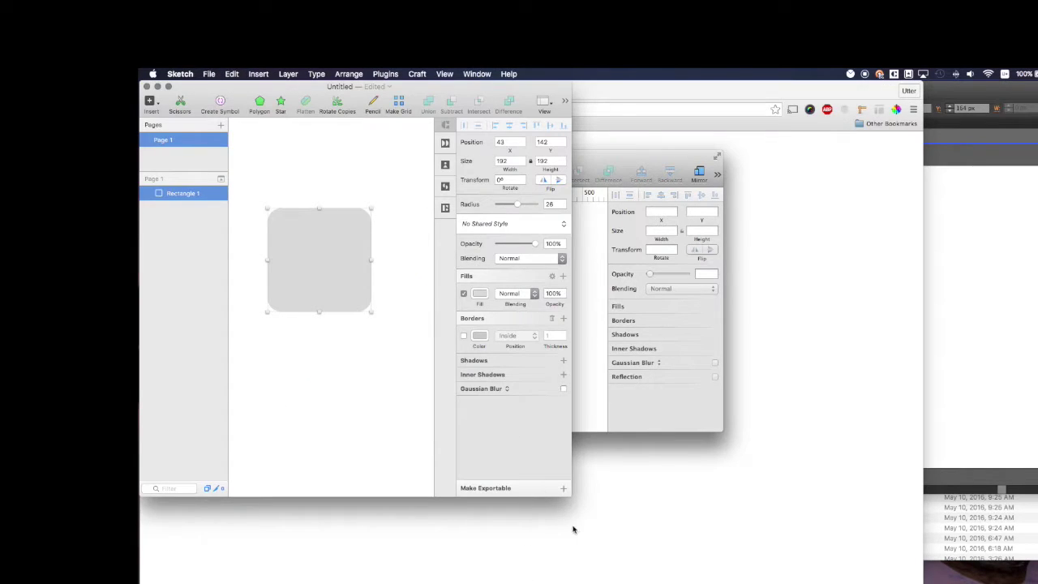
- Paste the reference screenshot and make the square orange with corner radius 17
{"action": "left_click_drag", "start_coordinate": [570, 495], "coordinate": [921, 580]}
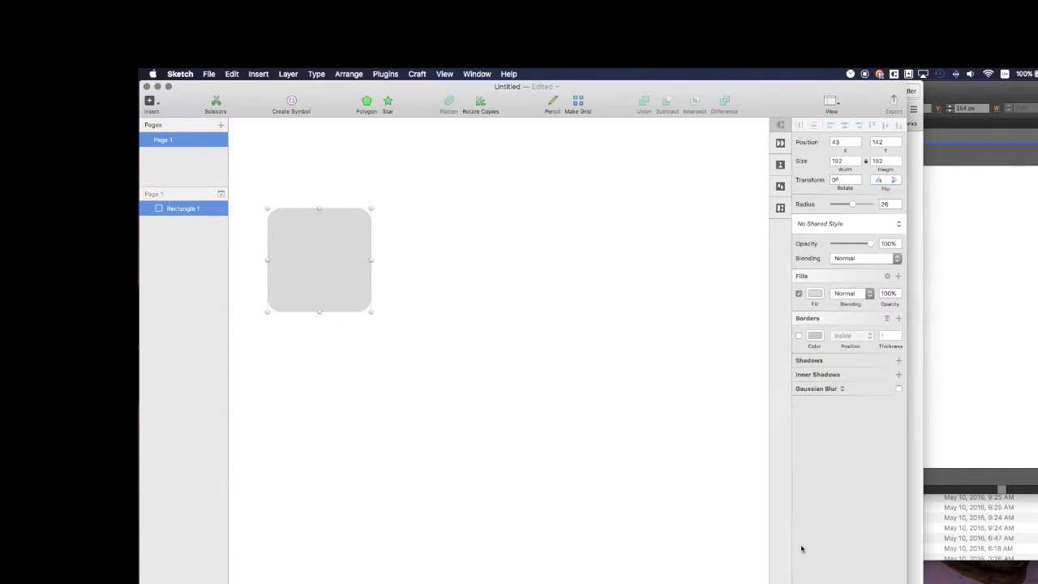
{"action": "key", "text": "ctrl+v"}
{"action": "left_click", "coordinate": [182, 223]}
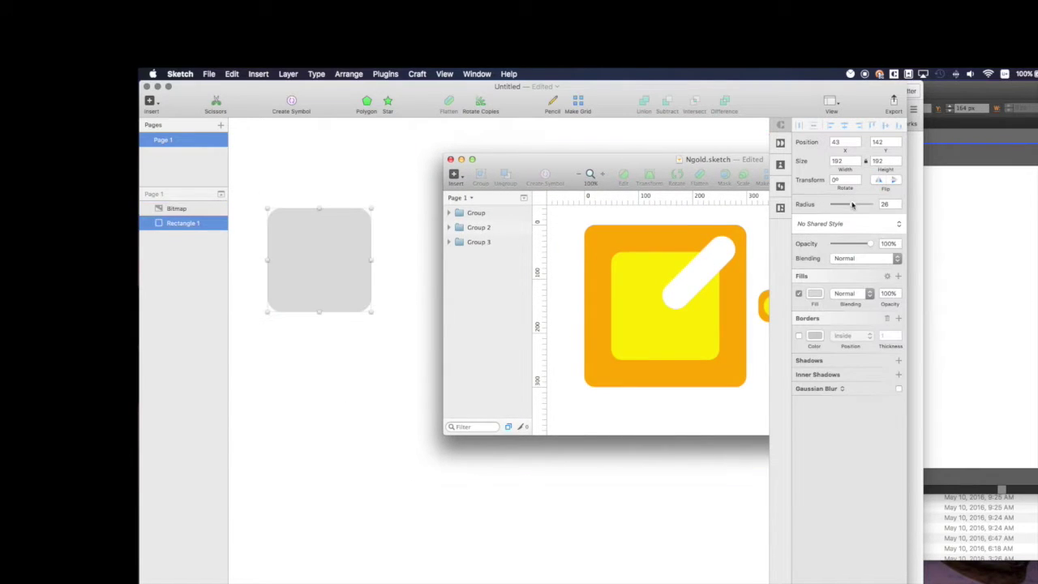
{"action": "left_click_drag", "start_coordinate": [855, 204], "coordinate": [850, 206]}
{"action": "key", "text": "ctrl+c"}
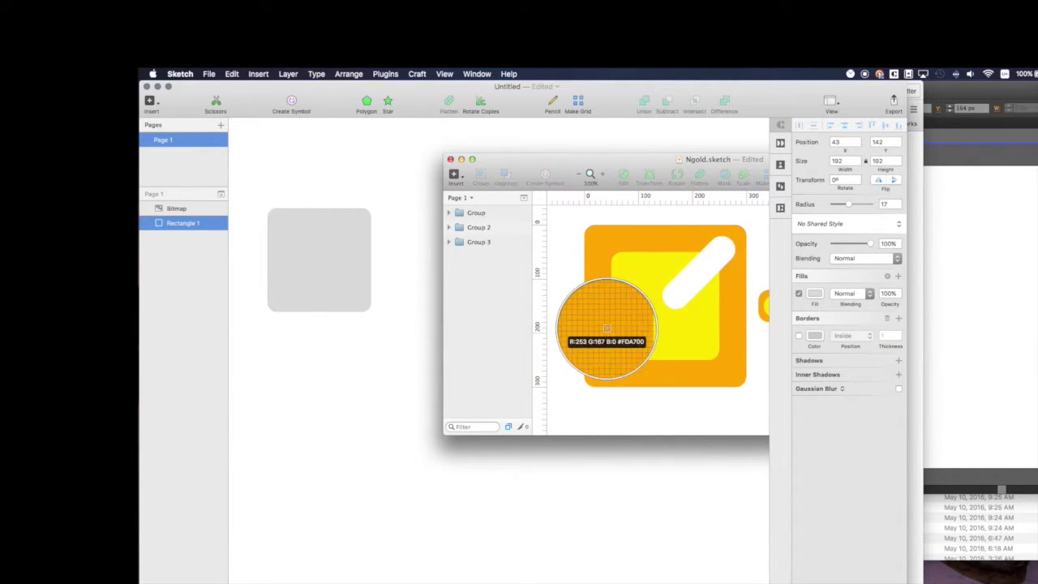
{"action": "left_click", "coordinate": [603, 313]}
- Duplicate the square into a centred 132×132 inner square filled with the reference yellow
{"action": "key", "text": "super+d"}
{"action": "left_click_drag", "start_coordinate": [371, 310], "coordinate": [356, 295]}
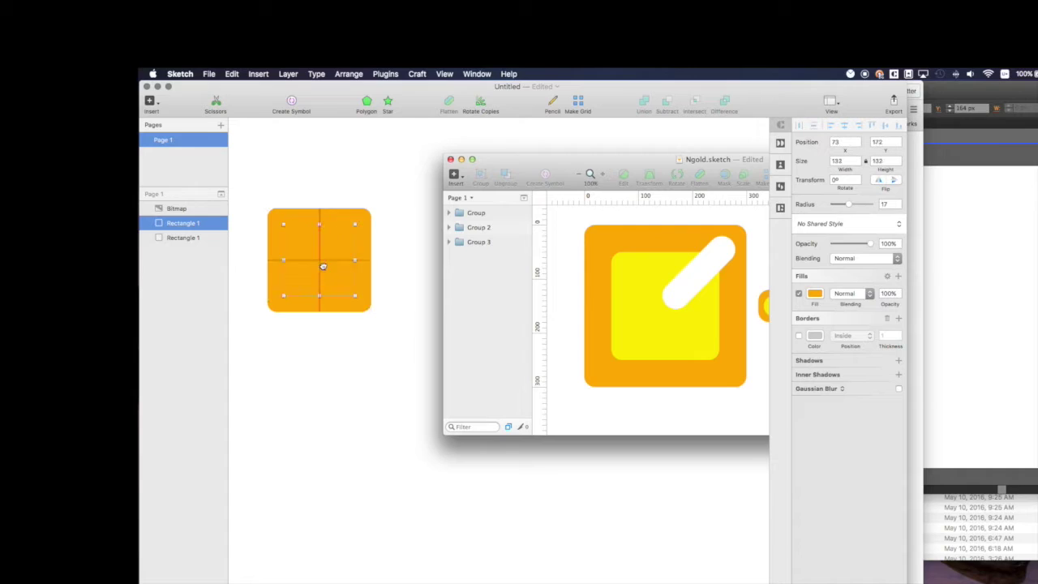
{"action": "key", "text": "ctrl+c"}
{"action": "left_click", "coordinate": [622, 332]}
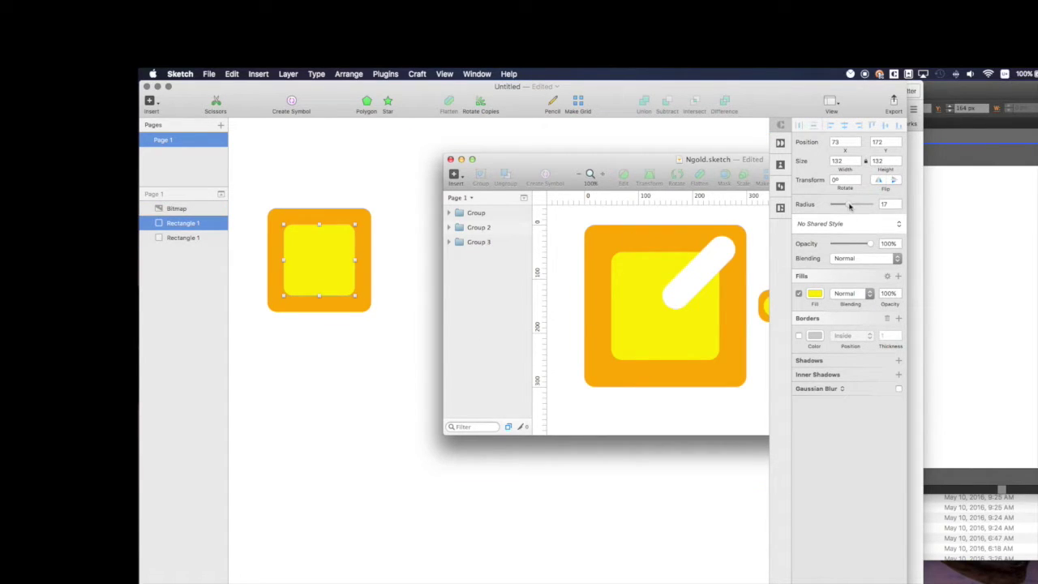
{"action": "left_click", "coordinate": [343, 347]}
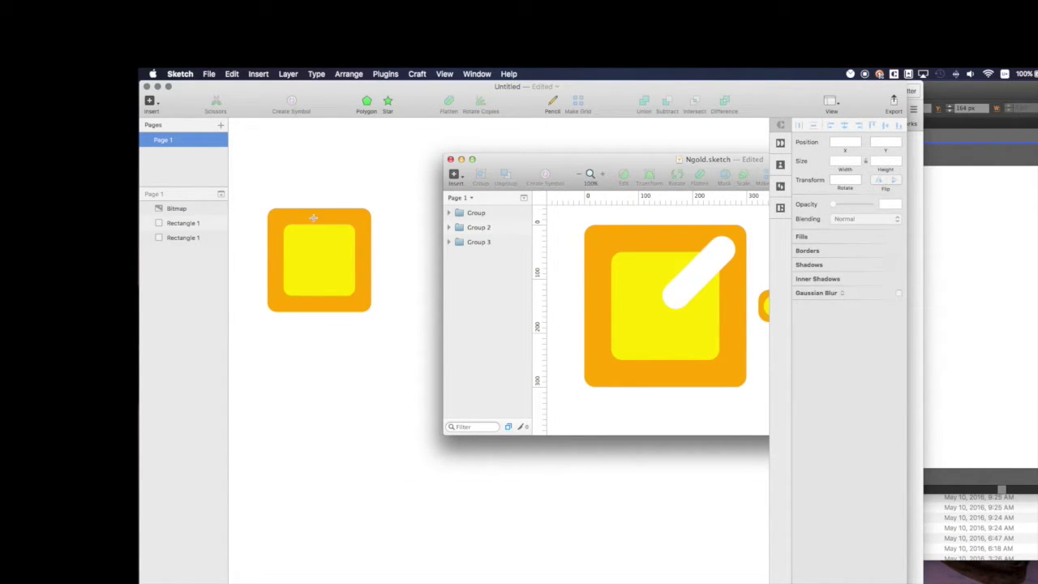
- Draw a white 33×89 bar, round its ends to radius 16, and rotate it 45°
{"action": "left_click_drag", "start_coordinate": [312, 213], "coordinate": [329, 261]}
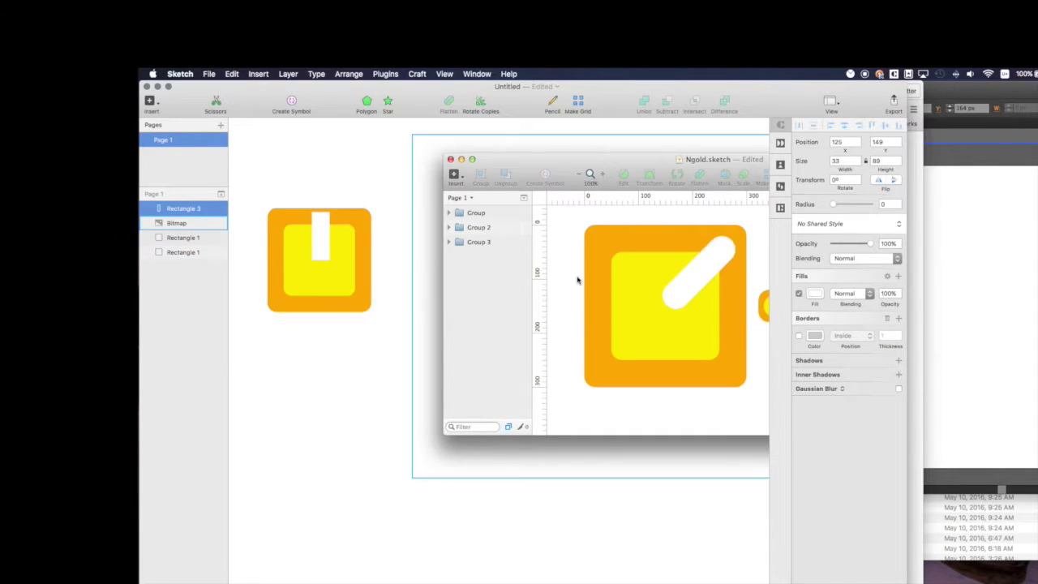
{"action": "left_click_drag", "start_coordinate": [833, 205], "coordinate": [848, 208]}
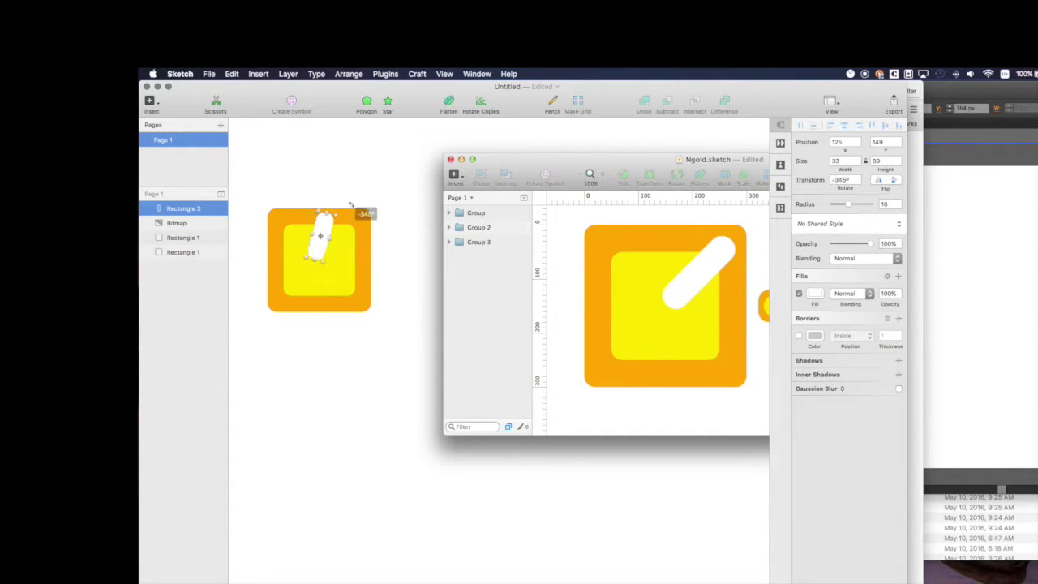
{"action": "mouse_move", "coordinate": [313, 258]}
{"action": "left_mouse_down"}
{"action": "mouse_move", "coordinate": [308, 245]}
{"action": "mouse_move", "coordinate": [329, 260]}
{"action": "left_mouse_up"}
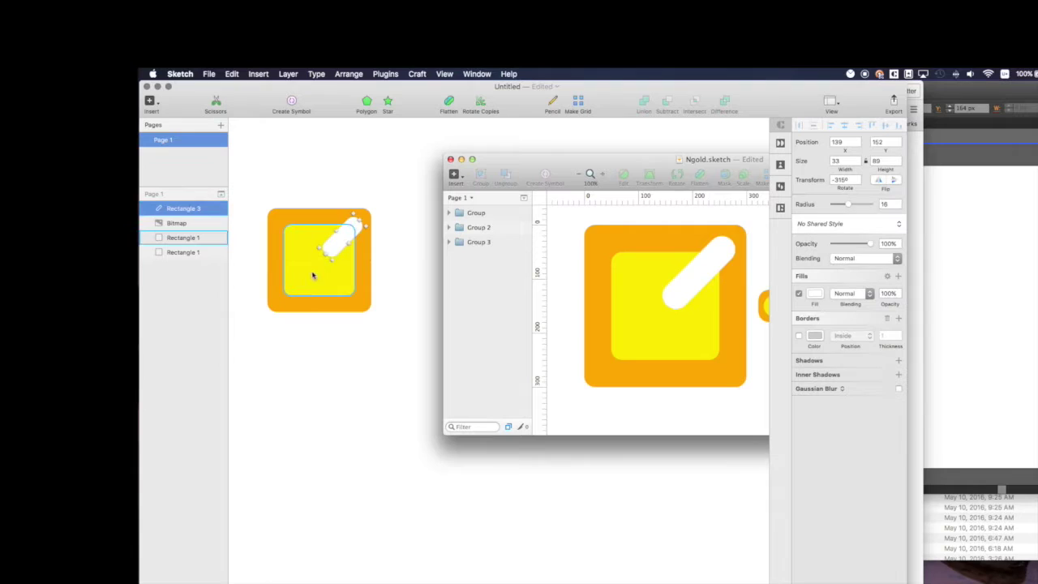
{"action": "left_click", "coordinate": [332, 342]}
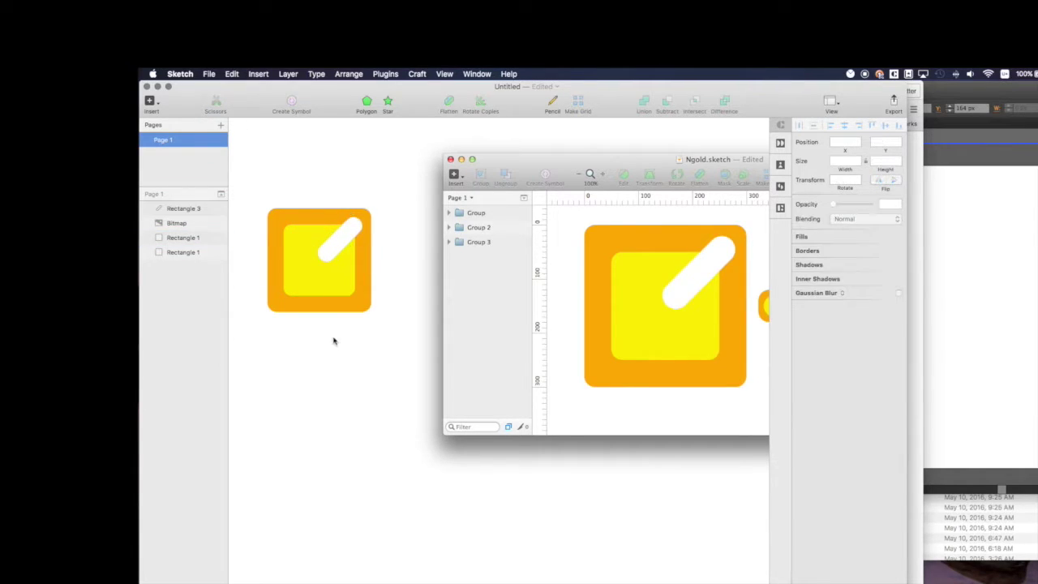
{"action": "left_click", "coordinate": [341, 237]}
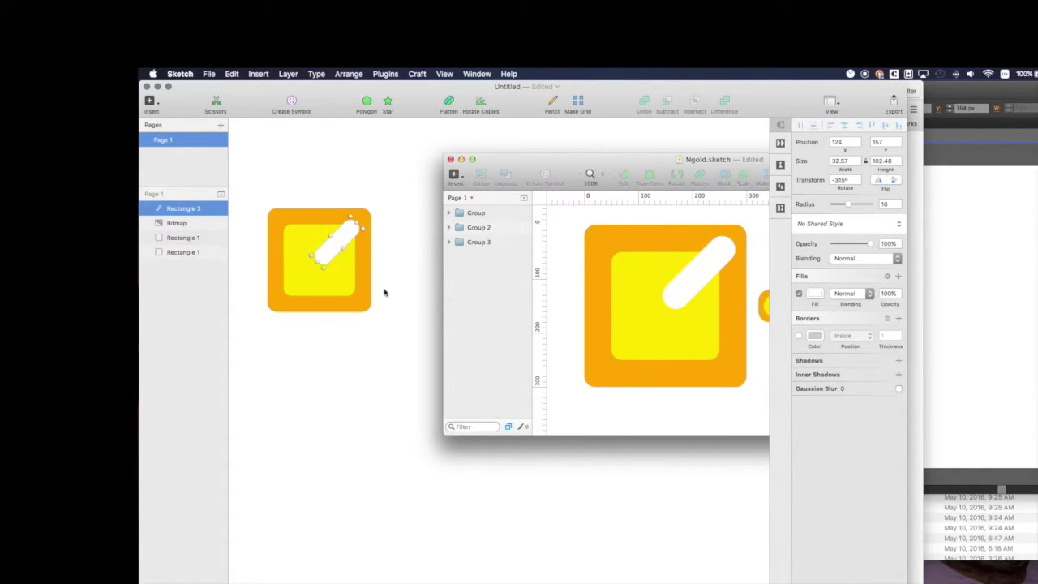
{"action": "left_click", "coordinate": [375, 367]}
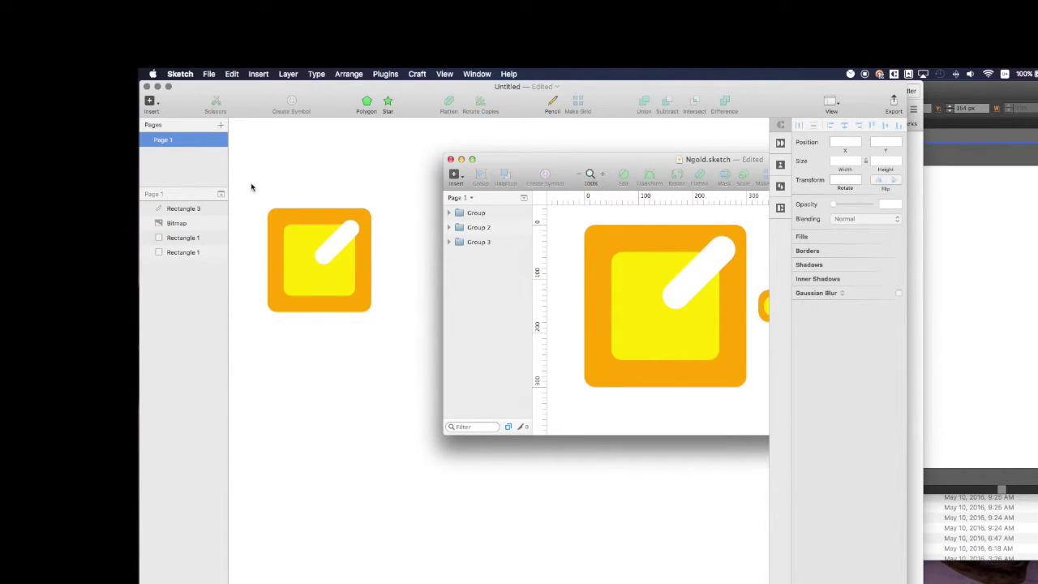
- Group the three icon shapes and shrink the group from its corner
{"action": "left_click_drag", "start_coordinate": [251, 187], "coordinate": [395, 339]}
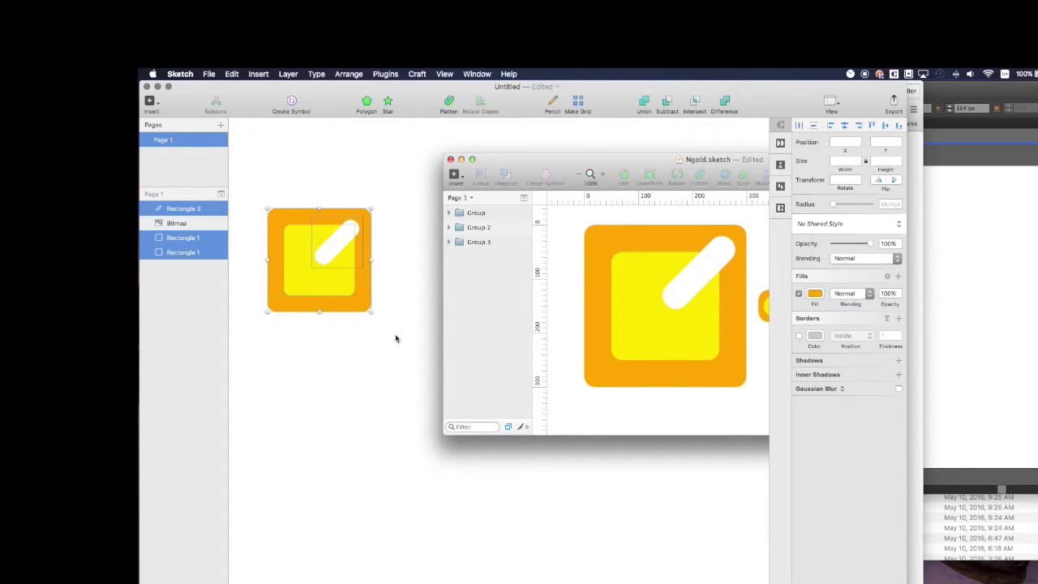
{"action": "key", "text": "cmd+g"}
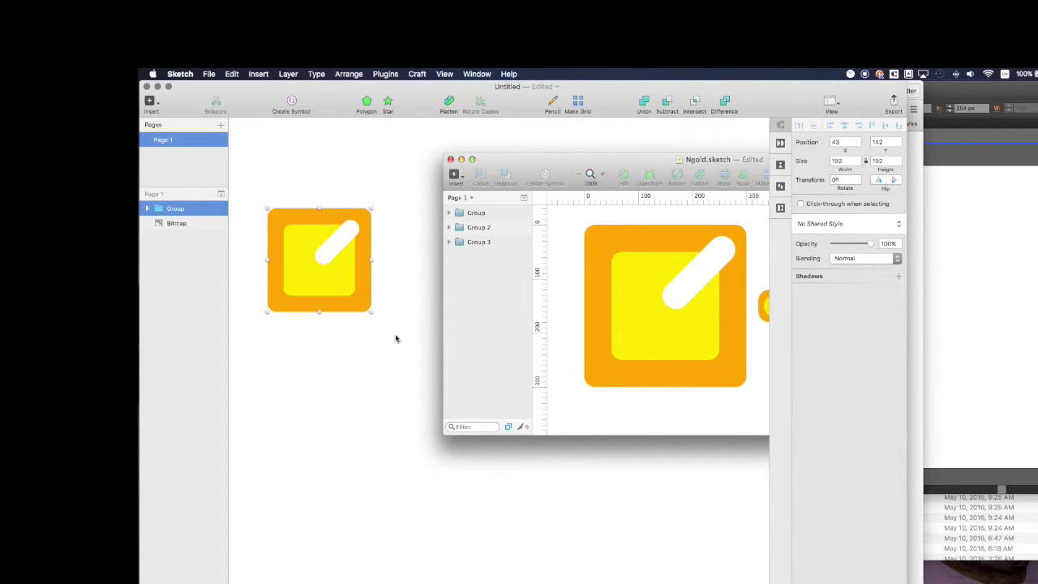
{"action": "left_click_drag", "start_coordinate": [371, 312], "coordinate": [303, 245]}
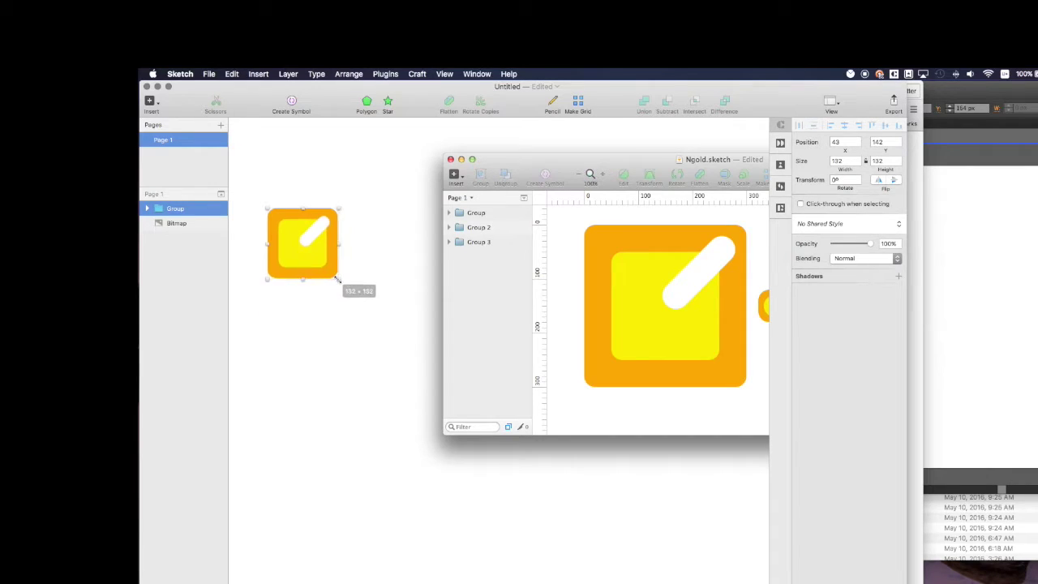
{"action": "left_click", "coordinate": [295, 274]}
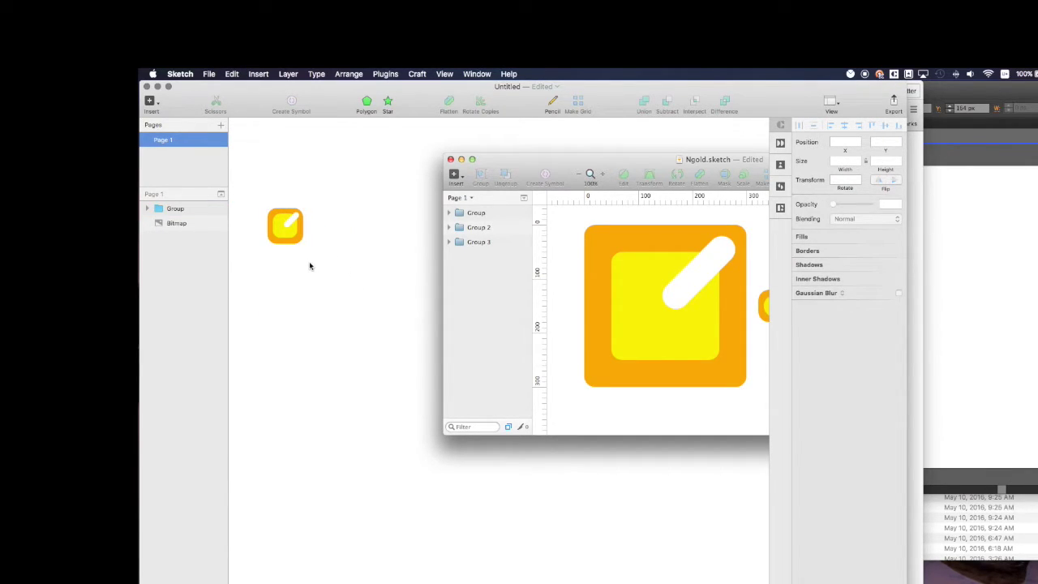
- Undo the shrink and check the grouped icon is back at 192×192
{"action": "key", "text": "super+z"}
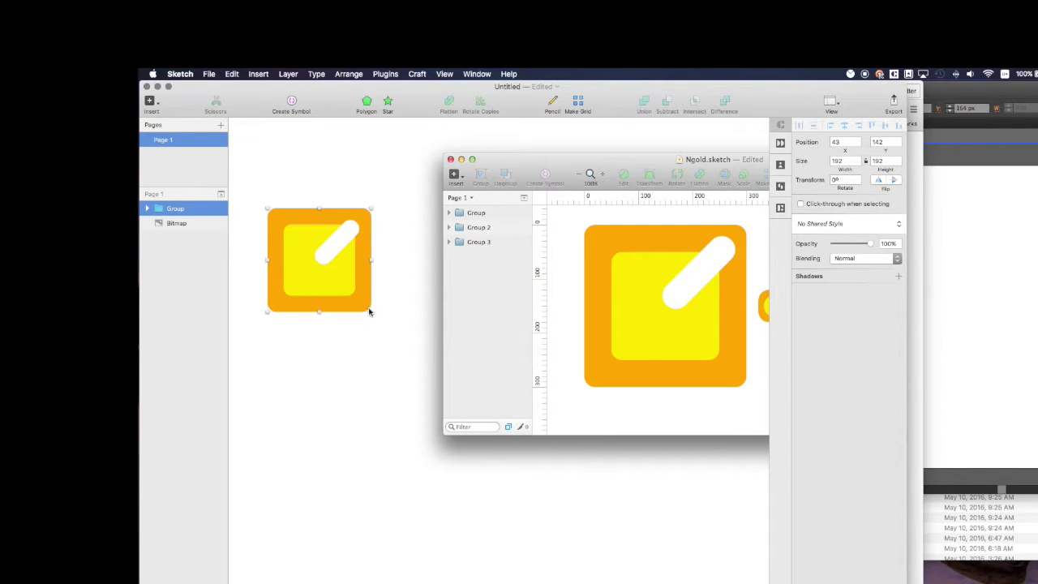
{"action": "left_click", "coordinate": [354, 376]}
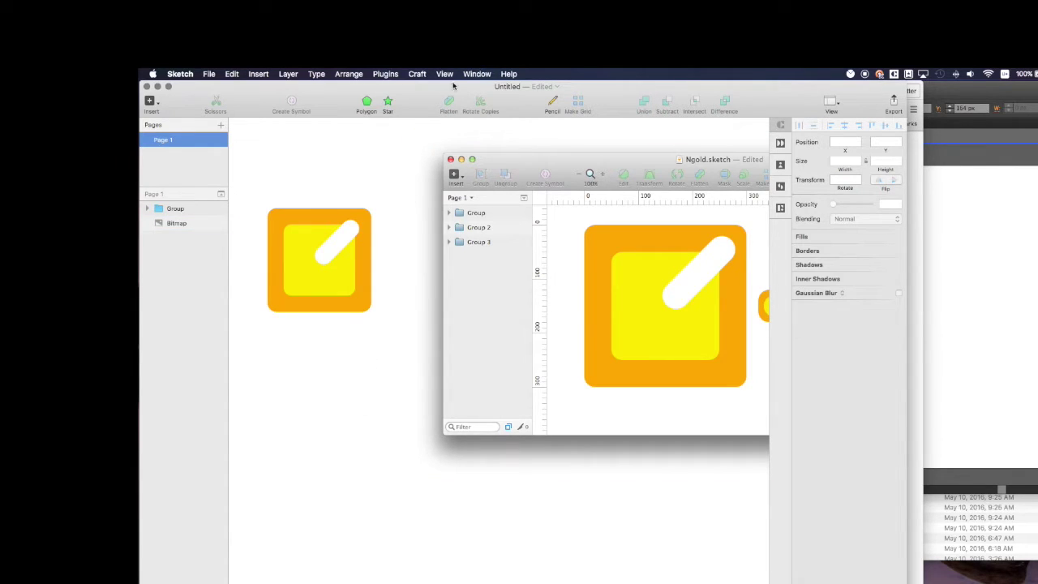
{"action": "left_click", "coordinate": [300, 211]}
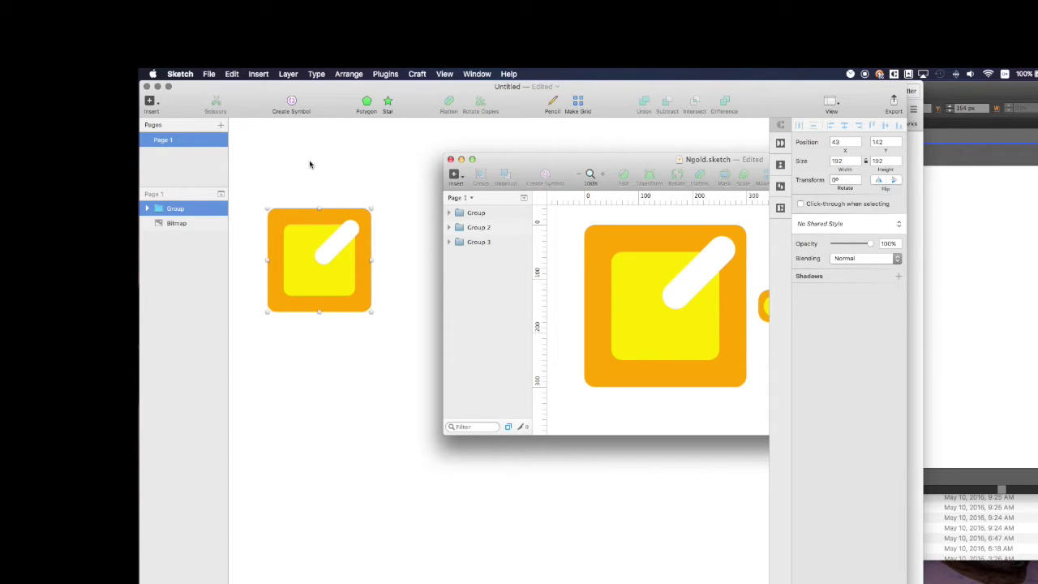
{"action": "left_click", "coordinate": [284, 170]}
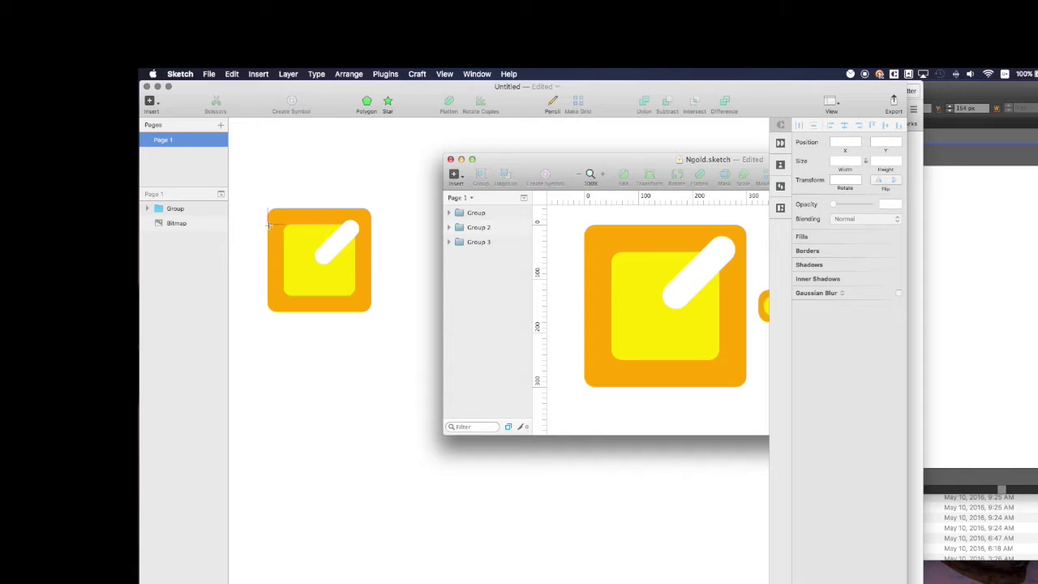
- Ungroup the icon and union the orange square with a small unfilled rectangle
{"action": "mouse_move", "coordinate": [283, 215]}
{"action": "left_mouse_down"}
{"action": "mouse_move", "coordinate": [307, 246]}
{"action": "mouse_move", "coordinate": [276, 245]}
{"action": "left_mouse_up"}
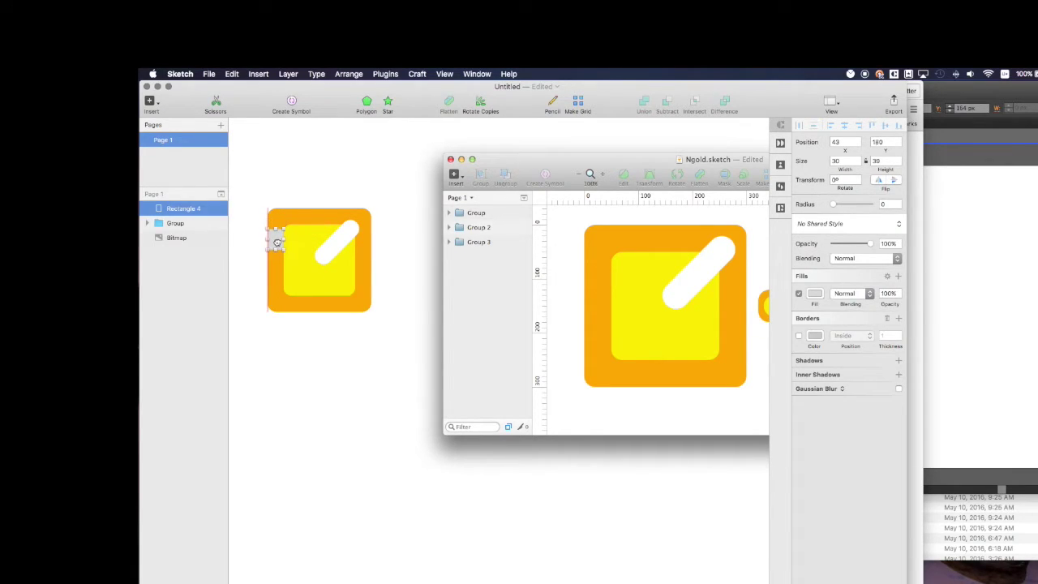
{"action": "left_click", "coordinate": [166, 225]}
{"action": "key", "text": "super+shift+g"}
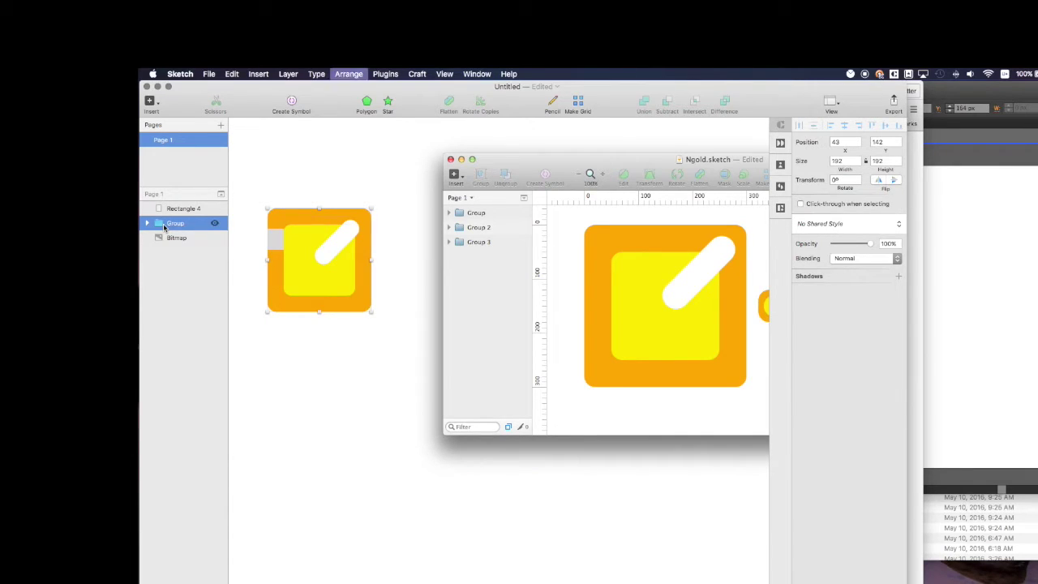
{"action": "left_click", "coordinate": [275, 238]}
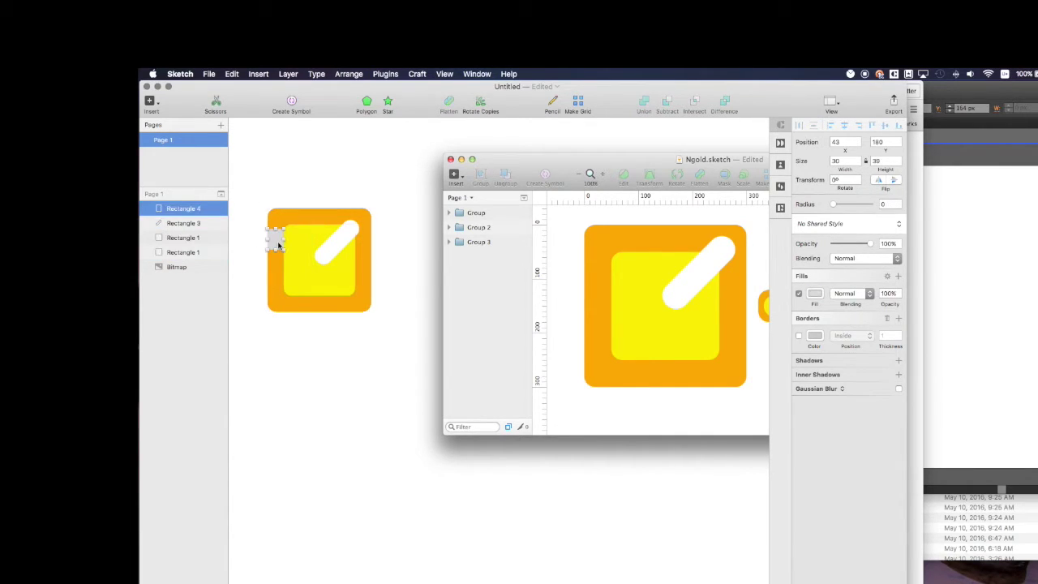
{"action": "left_click_drag", "start_coordinate": [280, 239], "coordinate": [275, 251]}
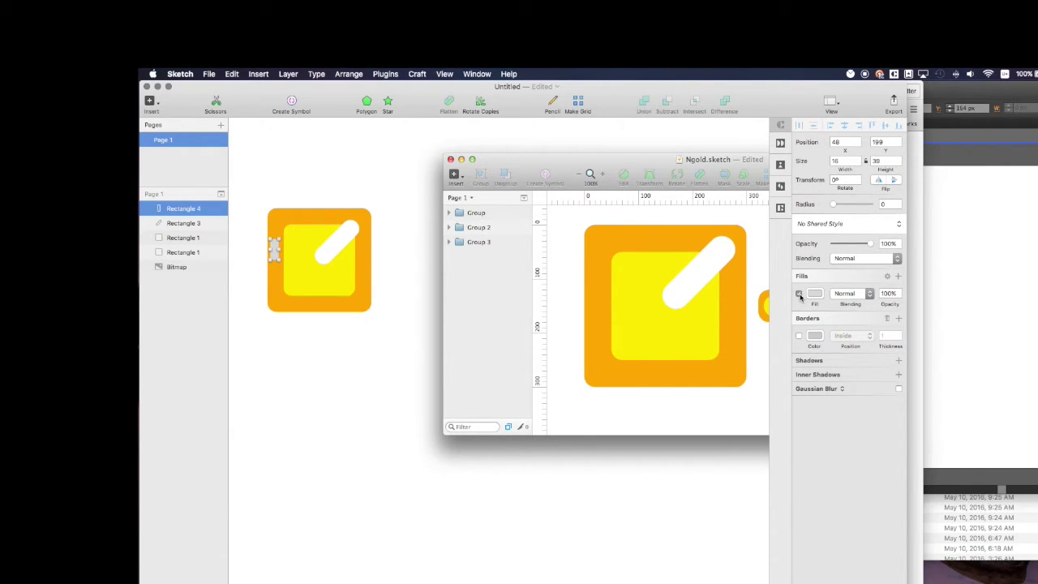
{"action": "left_click", "coordinate": [799, 293]}
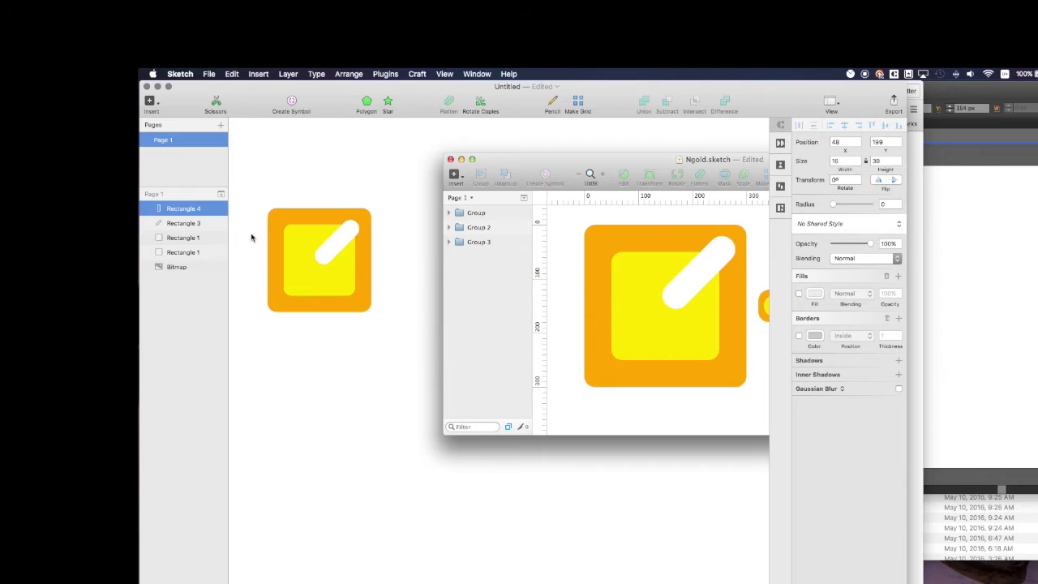
{"action": "left_click", "coordinate": [269, 261], "text": "shift"}
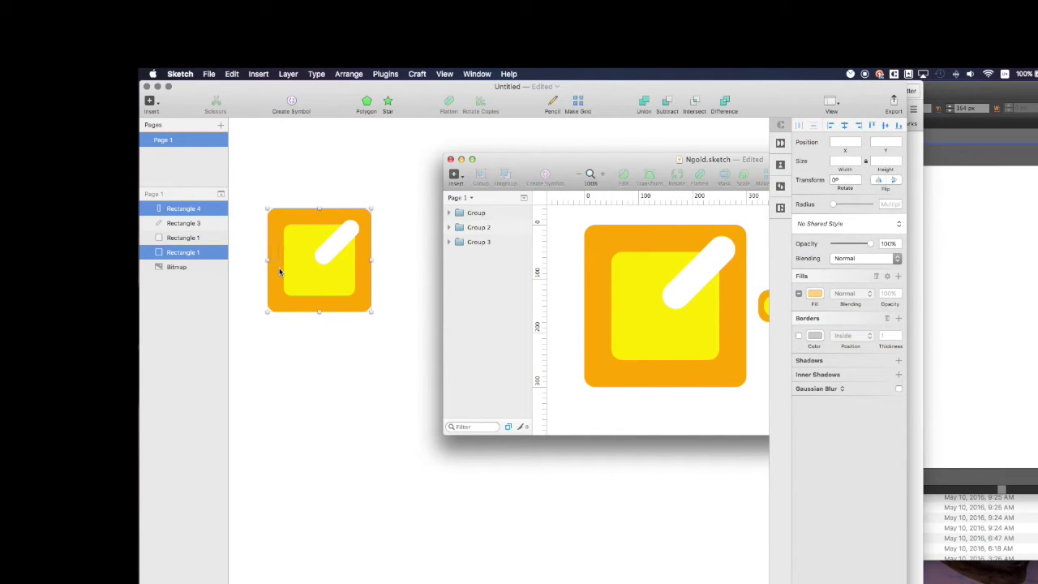
{"action": "left_click", "coordinate": [643, 104]}
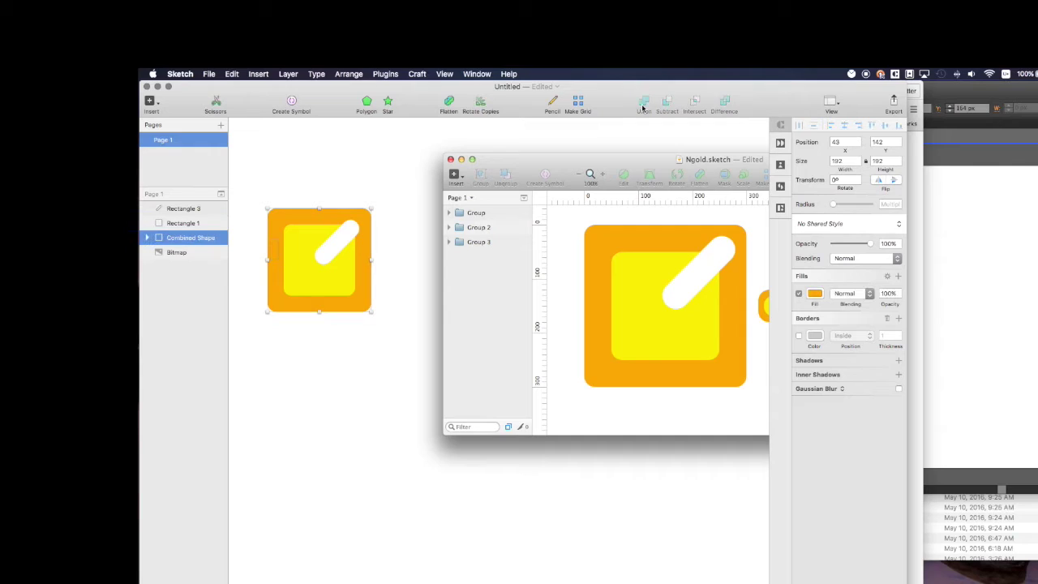
- Flatten the orange shape and union the yellow square with a small unfilled rectangle
{"action": "left_click", "coordinate": [445, 106]}
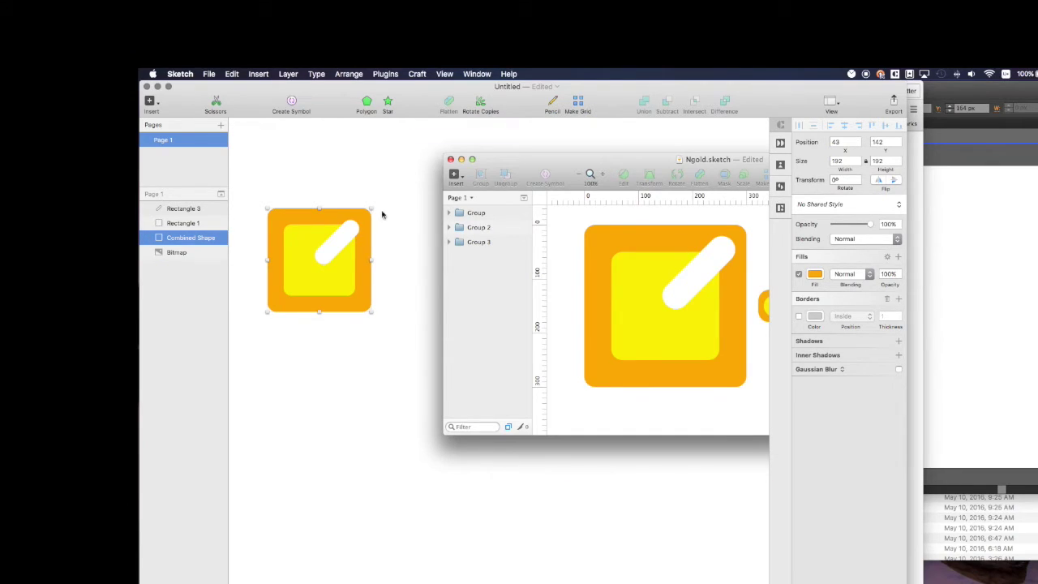
{"action": "left_click", "coordinate": [301, 173]}
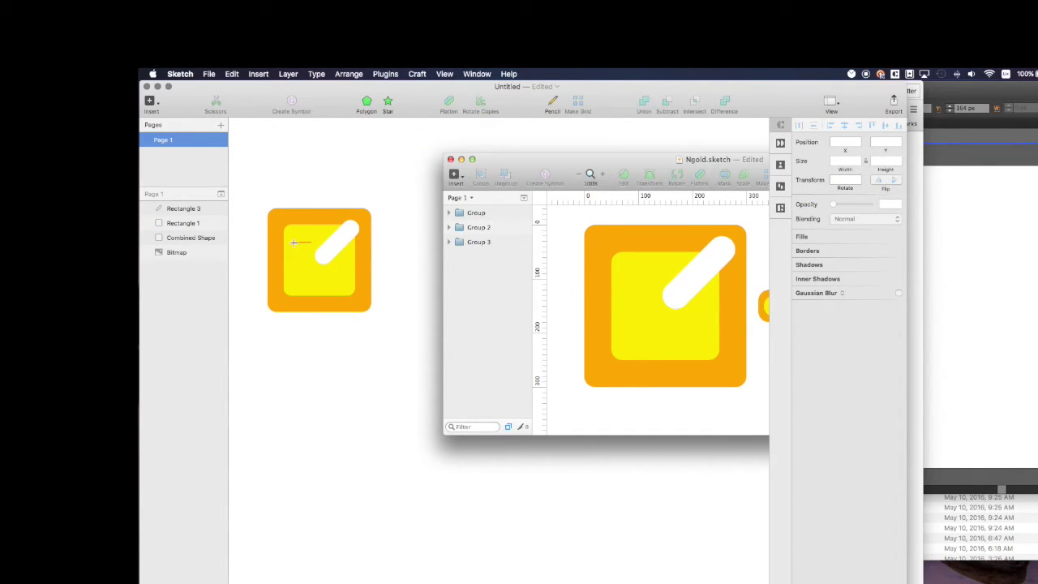
{"action": "left_click_drag", "start_coordinate": [294, 242], "coordinate": [307, 273]}
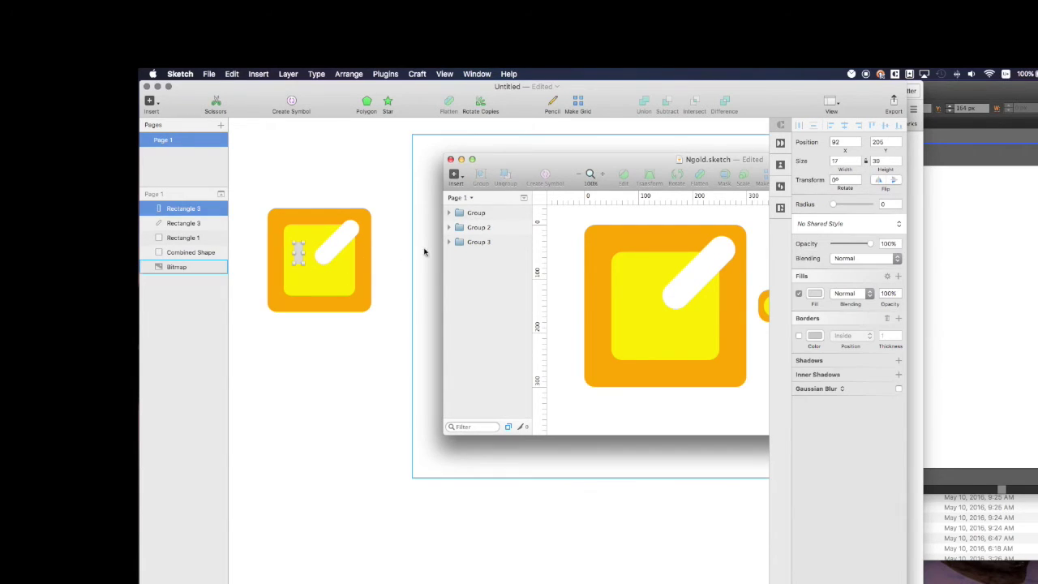
{"action": "left_click", "coordinate": [799, 294]}
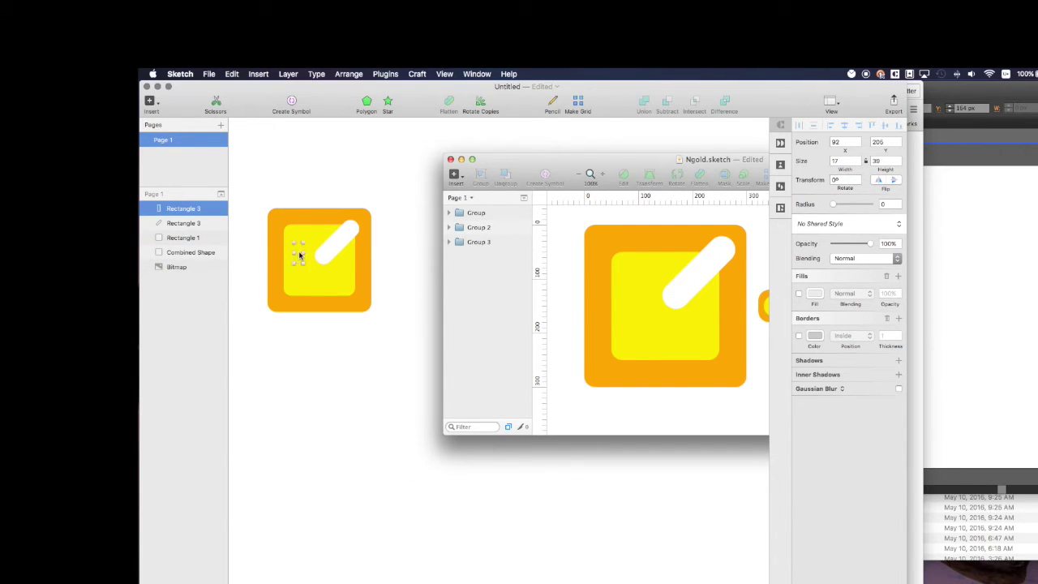
{"action": "left_click", "coordinate": [306, 242], "text": "shift"}
{"action": "key", "text": "alt+super+u"}
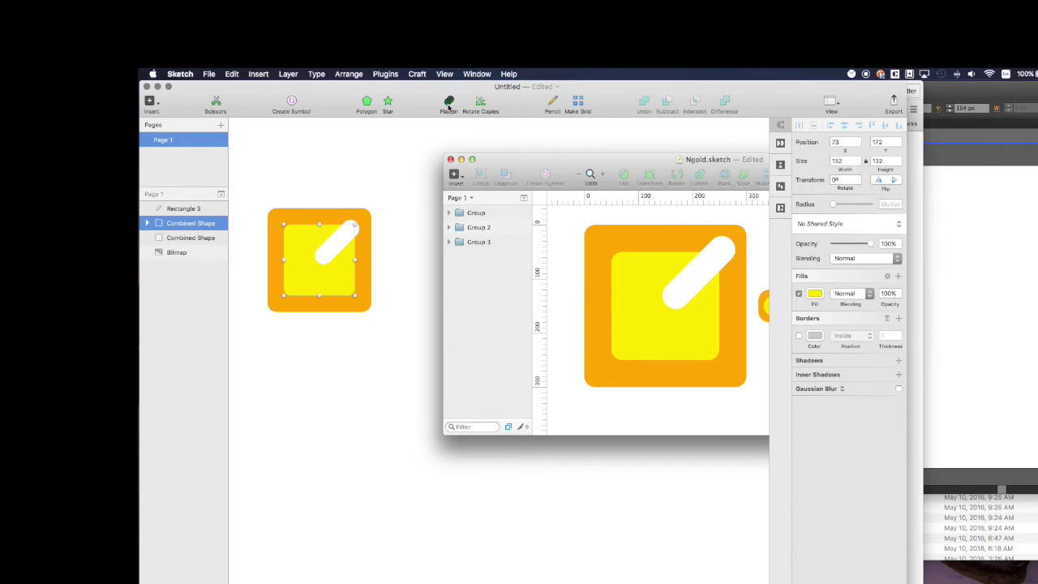
- Union the white pill with a small unfilled rectangle, fixing a misfired union, and flatten it
{"action": "key", "text": "r"}
{"action": "left_click_drag", "start_coordinate": [337, 235], "coordinate": [345, 245]}
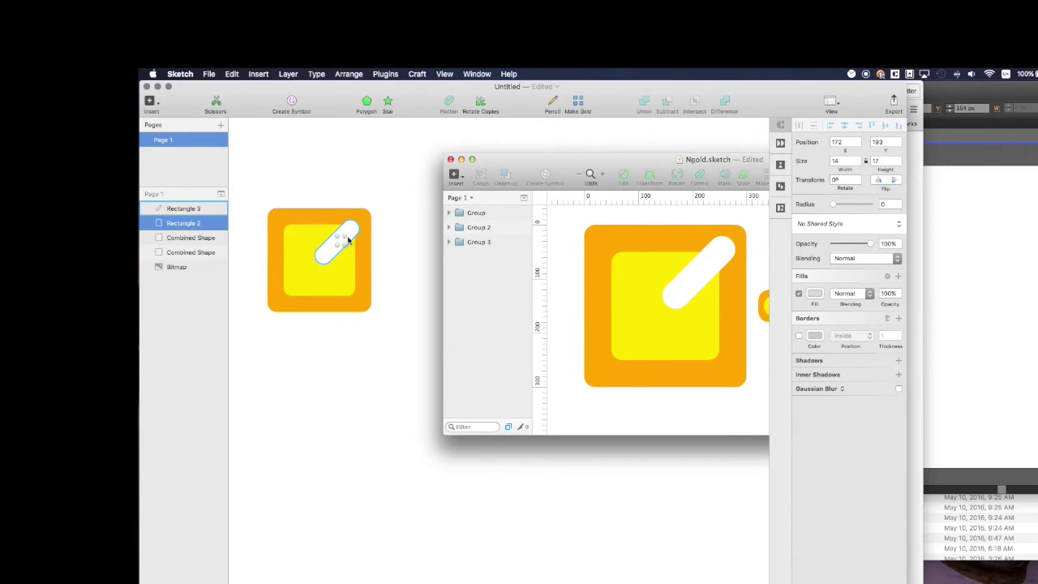
{"action": "left_click", "coordinate": [343, 237]}
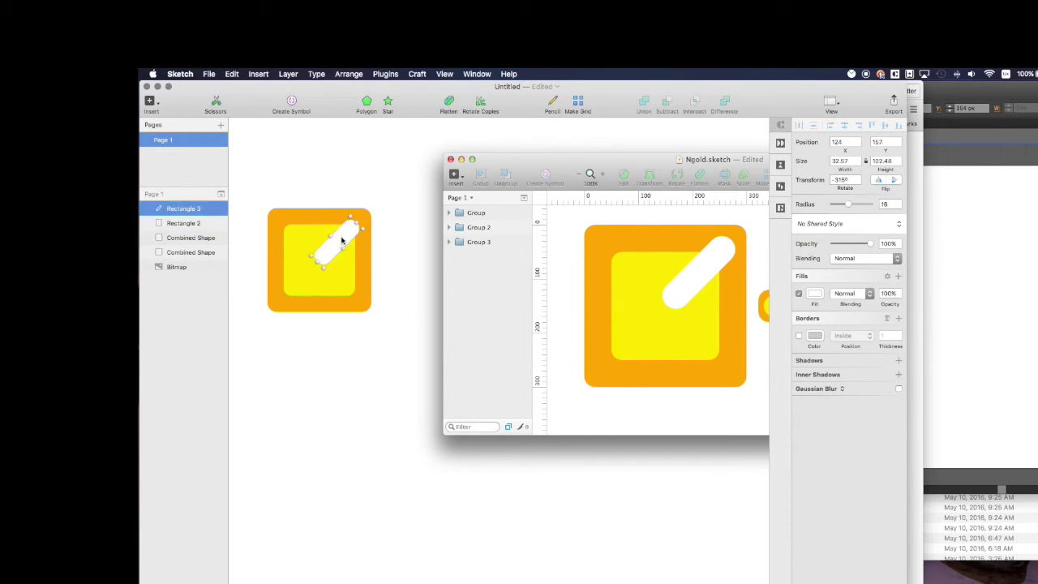
{"action": "left_click", "coordinate": [203, 223], "text": "shift"}
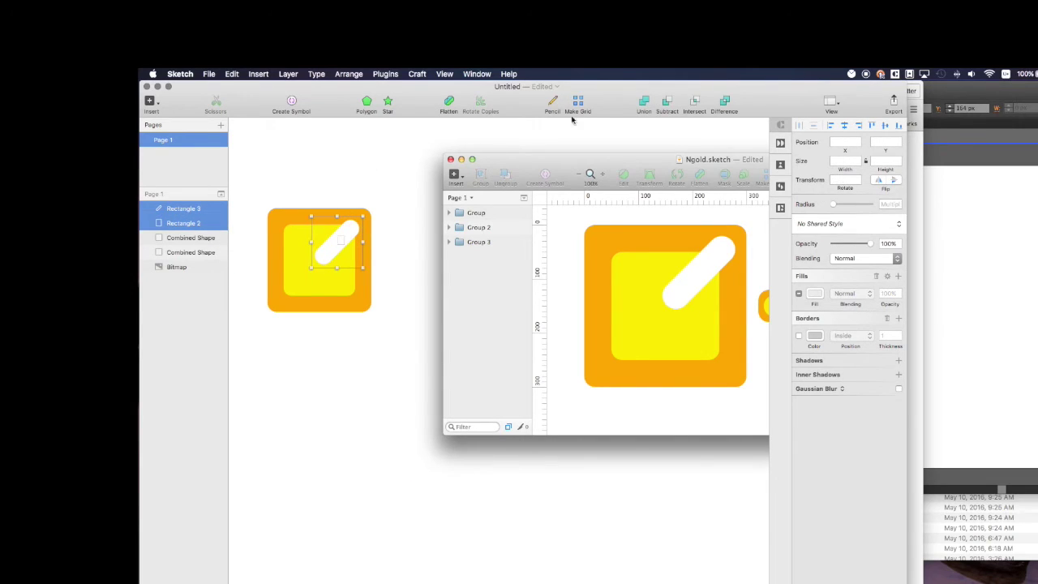
{"action": "left_click", "coordinate": [645, 104]}
{"action": "key", "text": "super+z"}
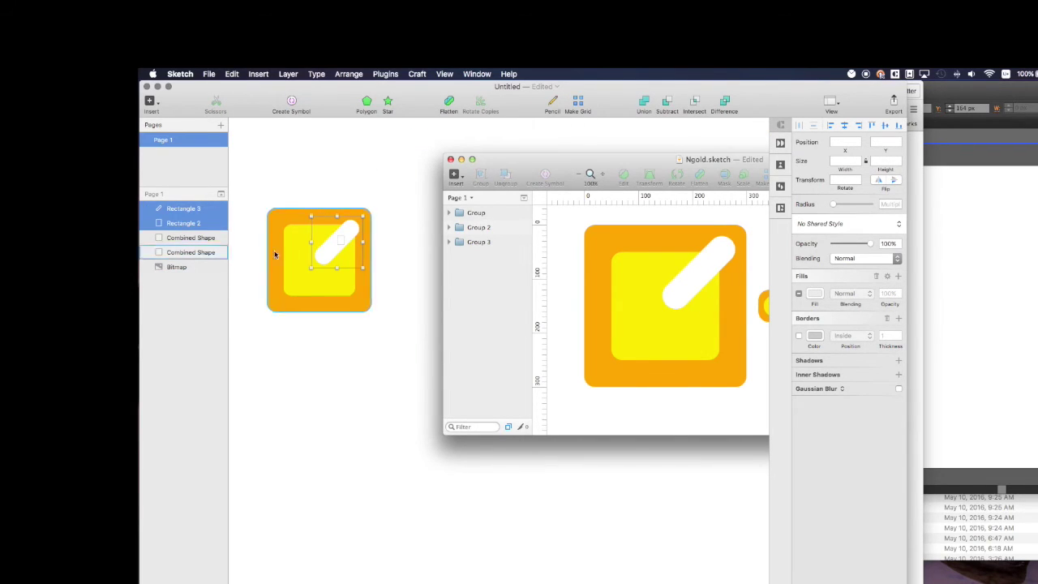
{"action": "left_click", "coordinate": [203, 252]}
{"action": "left_click", "coordinate": [175, 222]}
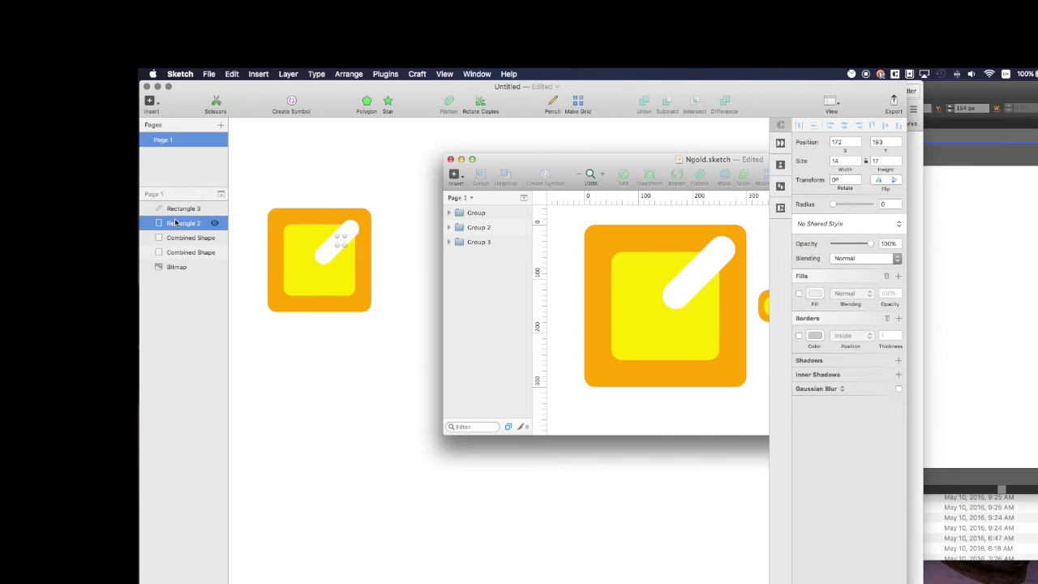
{"action": "left_click", "coordinate": [645, 103]}
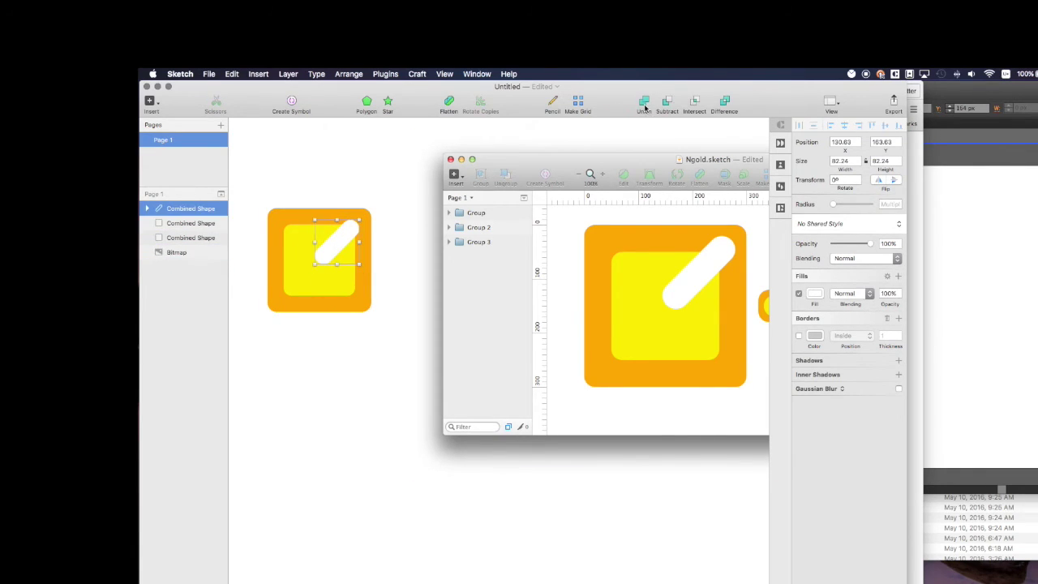
{"action": "left_click", "coordinate": [448, 104]}
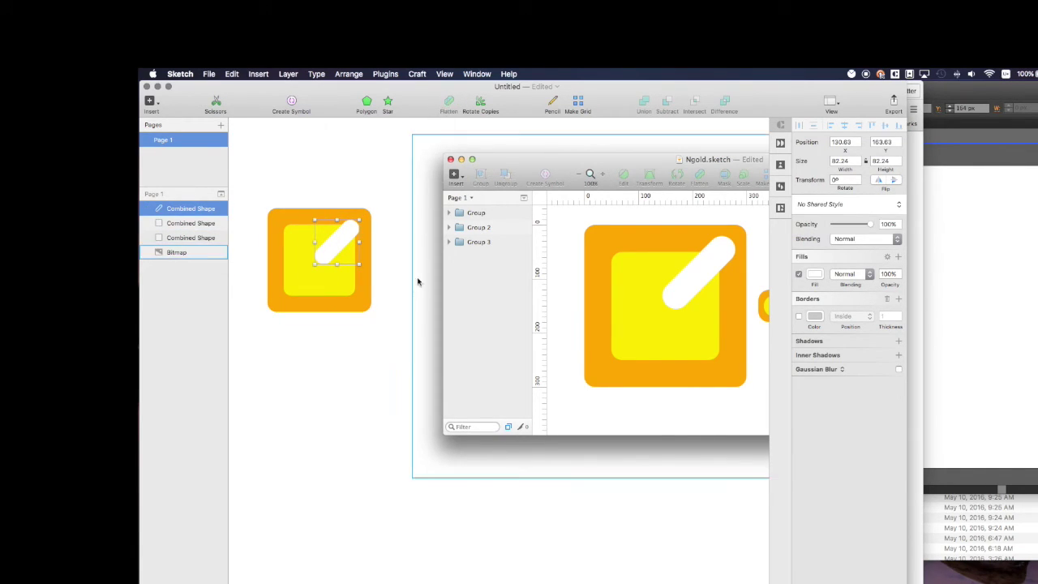
{"action": "left_click", "coordinate": [316, 346]}
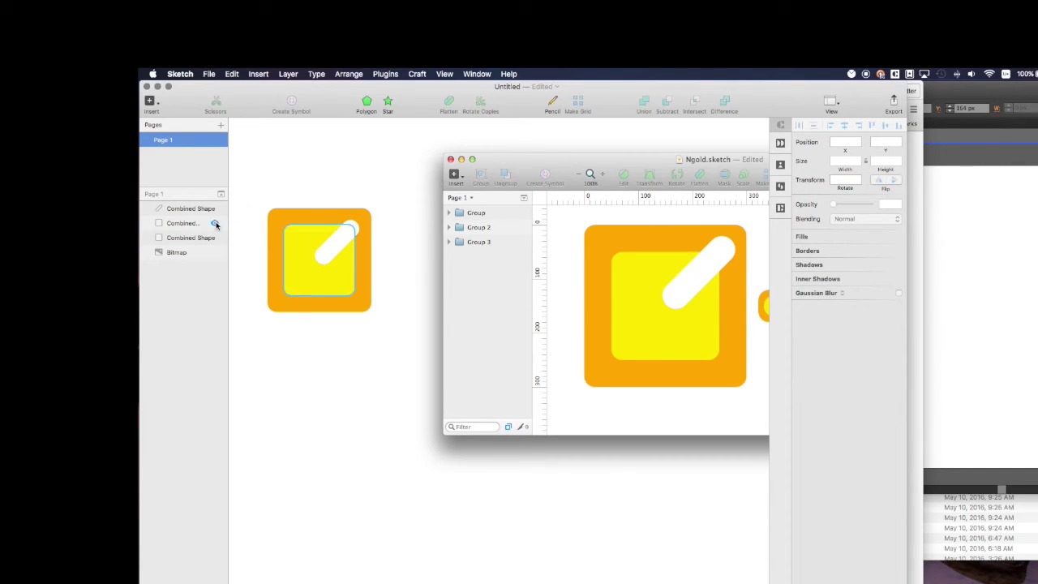
- Group the three combined shapes and shrink the group to about a third
{"action": "left_click_drag", "start_coordinate": [240, 184], "coordinate": [404, 343]}
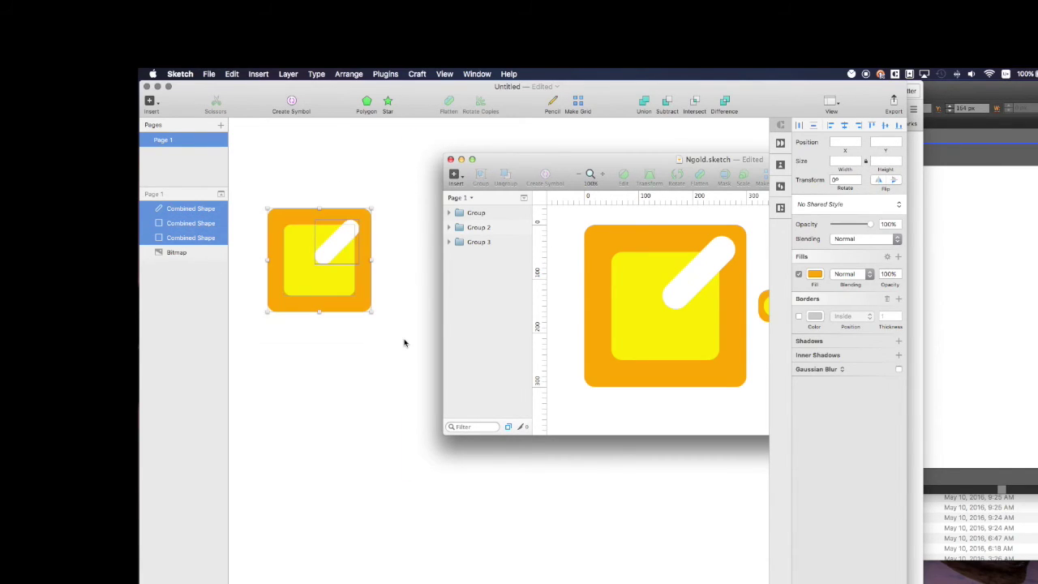
{"action": "key", "text": "super+g"}
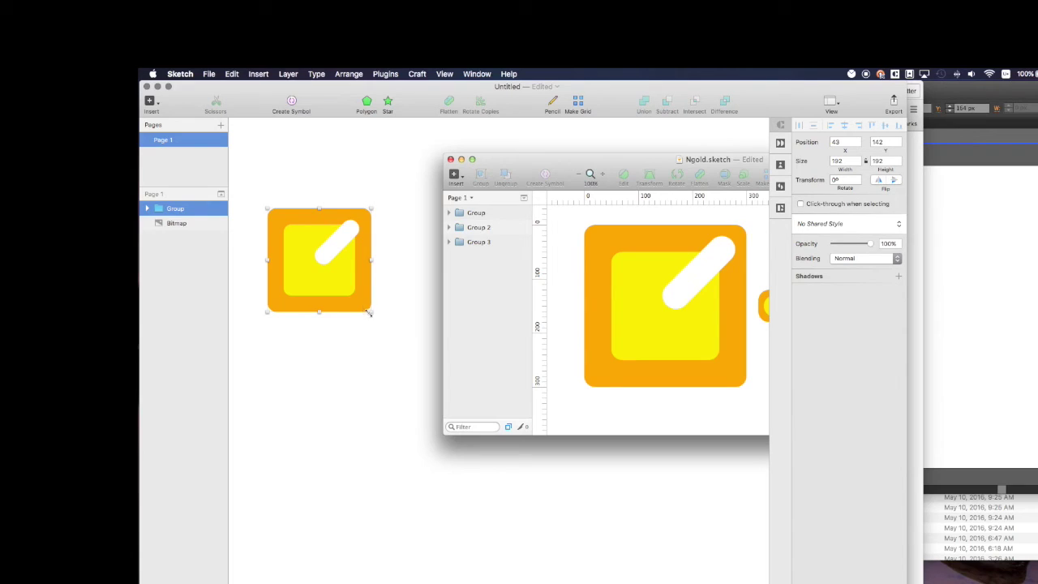
{"action": "left_click_drag", "start_coordinate": [371, 311], "coordinate": [302, 249]}
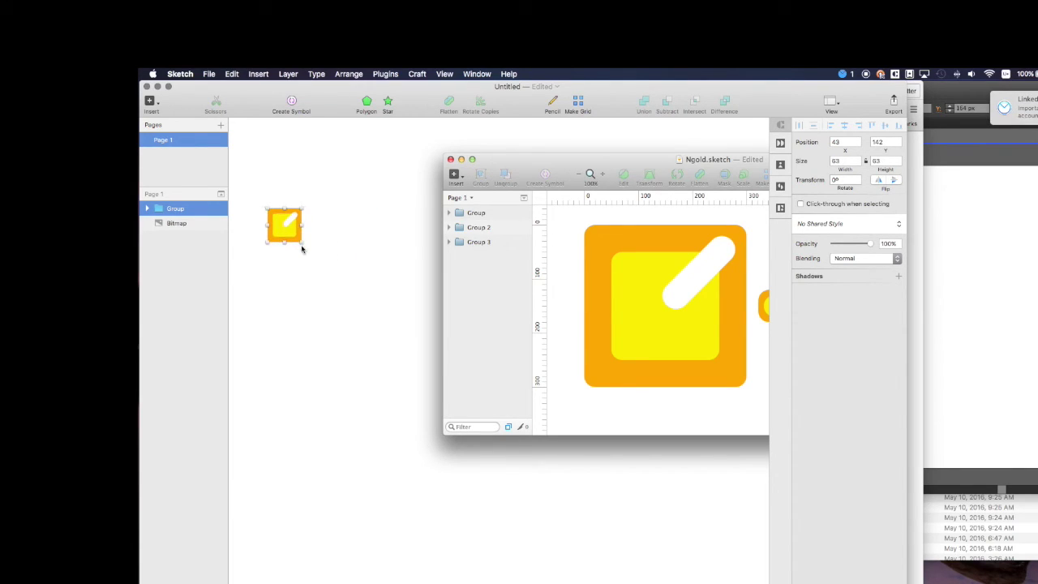
{"action": "left_click", "coordinate": [290, 284]}
- Enlarge the icon past its original size, then scale it down to about 62×62
{"action": "left_click", "coordinate": [300, 238]}
{"action": "left_click_drag", "start_coordinate": [301, 241], "coordinate": [386, 359]}
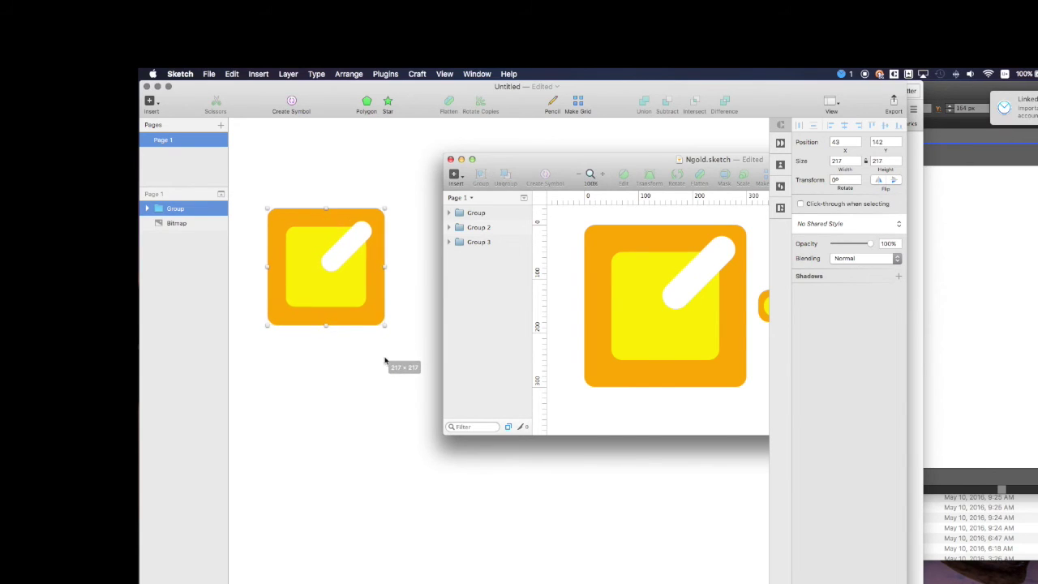
{"action": "mouse_move", "coordinate": [384, 325]}
{"action": "left_mouse_down"}
{"action": "mouse_move", "coordinate": [317, 263]}
{"action": "mouse_move", "coordinate": [301, 269]}
{"action": "left_mouse_up"}
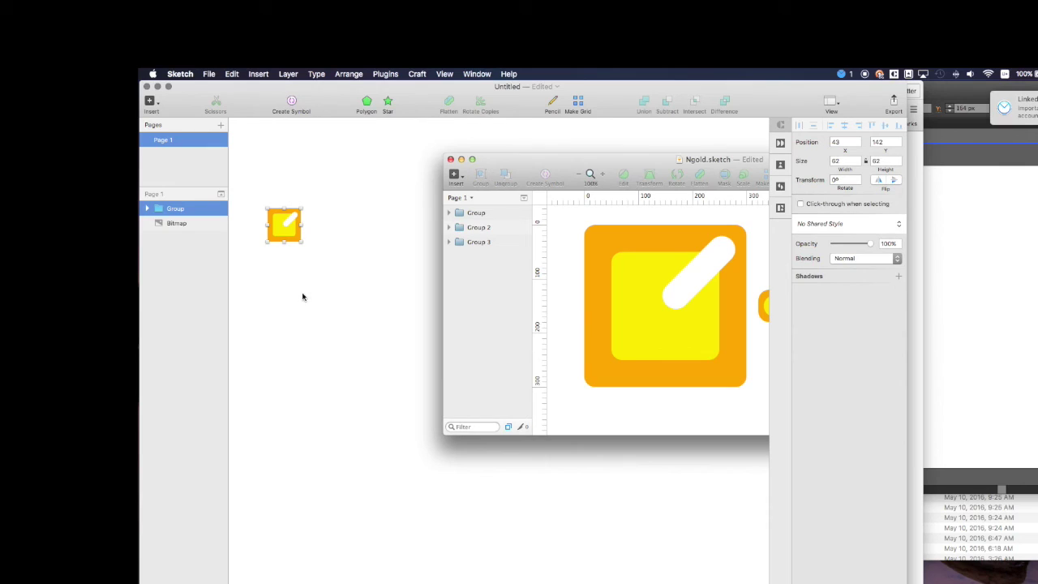
{"action": "left_click", "coordinate": [302, 297]}
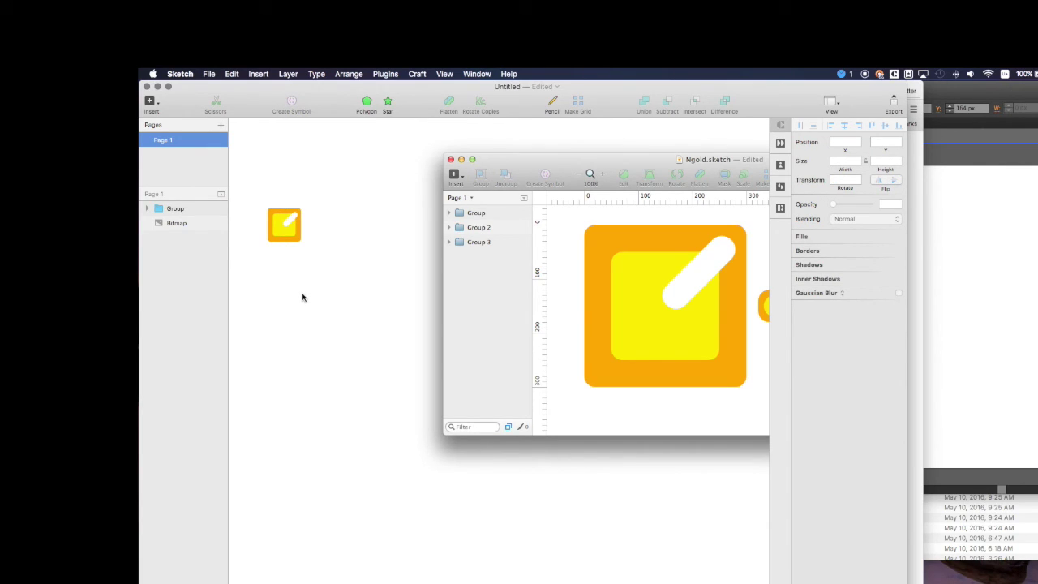